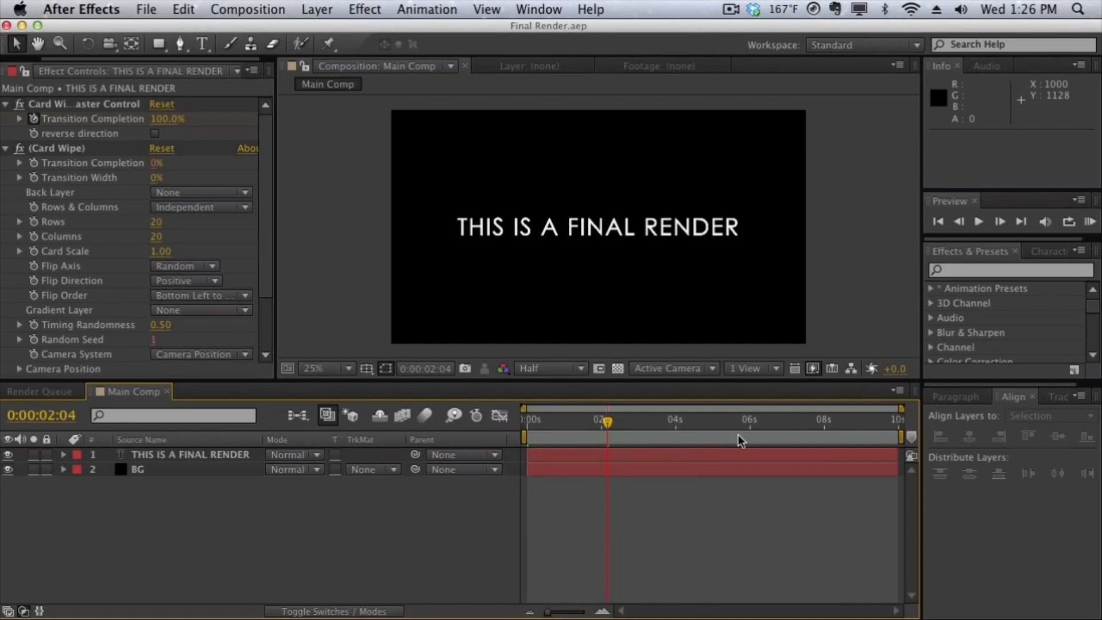
Step: Set the Main Comp work area to run from 0:00:00:00 to 0:00:02:17, covering only the text animation
mouse_move(899, 439)
left_mouse_down()
mouse_move(613, 457)
mouse_move(906, 444)
left_mouse_up()
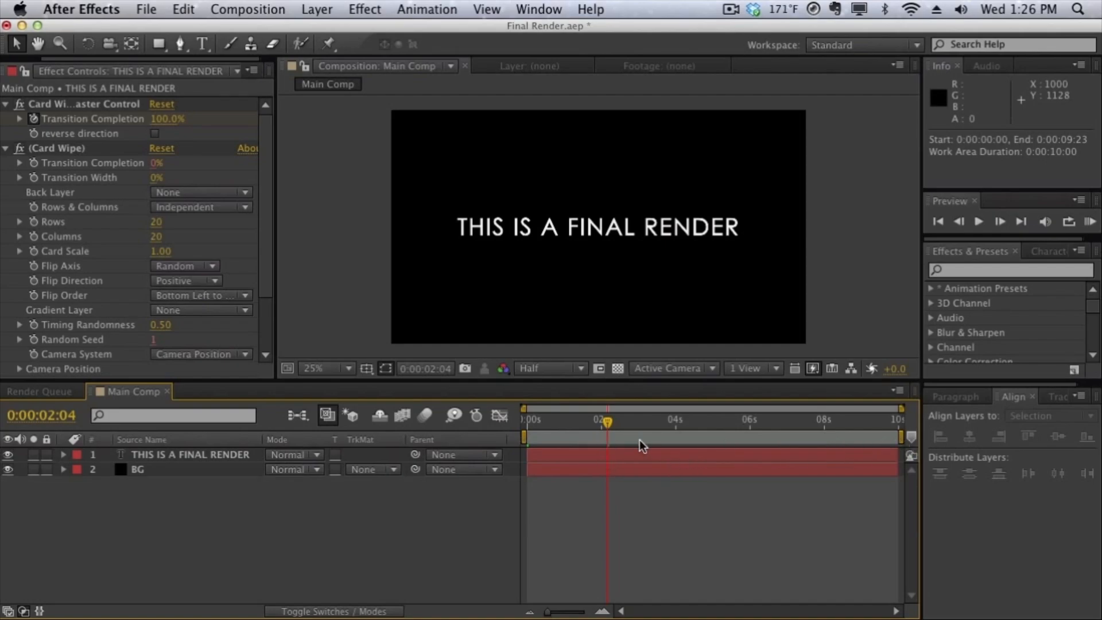
left_click_drag(606, 423, 629, 428)
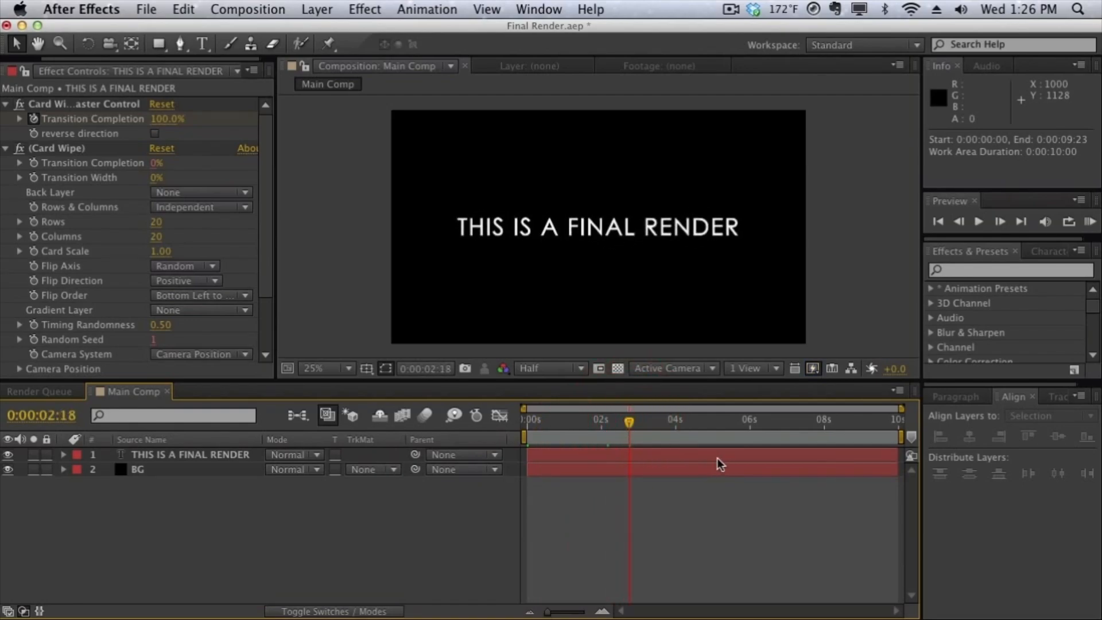
left_click_drag(901, 438, 631, 432)
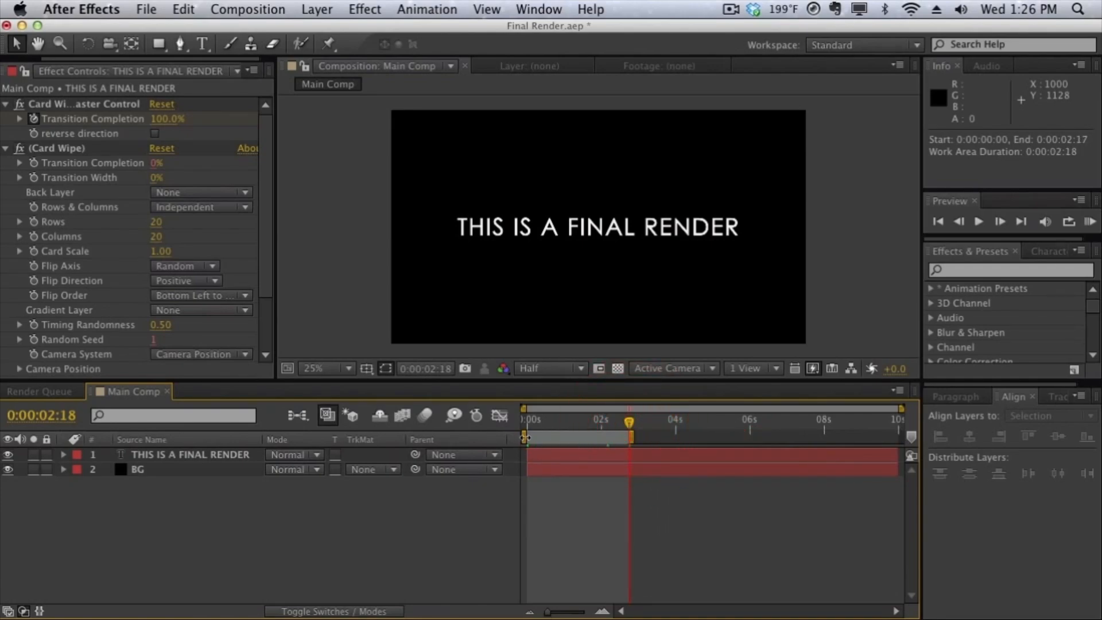
mouse_move(525, 437)
left_mouse_down()
mouse_move(571, 438)
mouse_move(524, 437)
mouse_move(580, 423)
mouse_move(505, 422)
mouse_move(628, 424)
left_mouse_up()
mouse_move(566, 419)
left_mouse_down()
mouse_move(548, 420)
mouse_move(617, 419)
mouse_move(584, 419)
left_mouse_up()
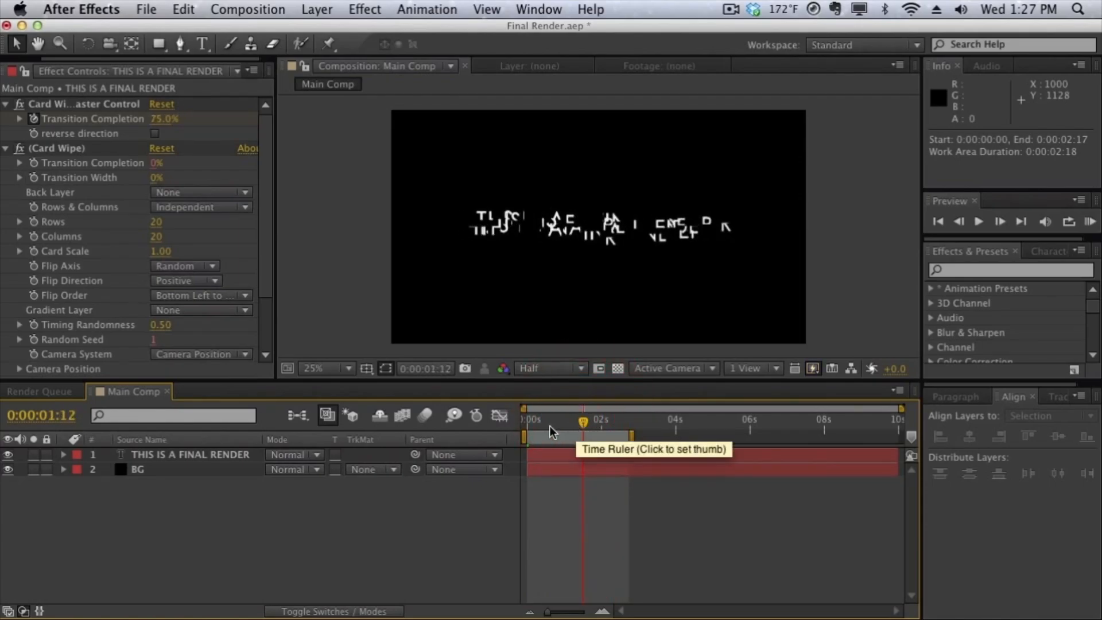
left_click(248, 10)
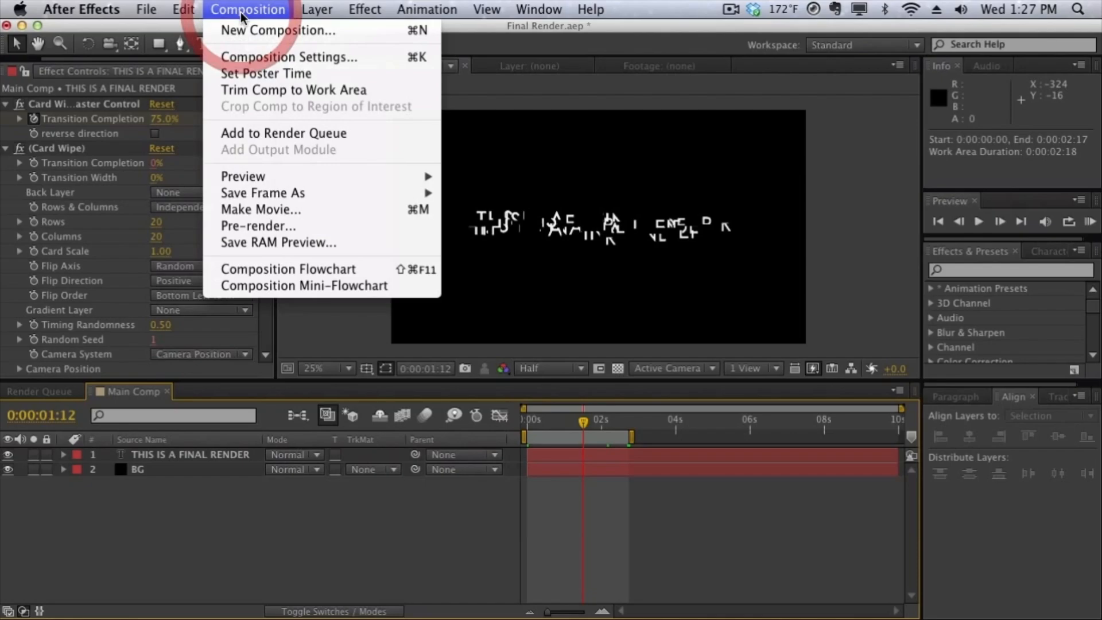
left_click(247, 135)
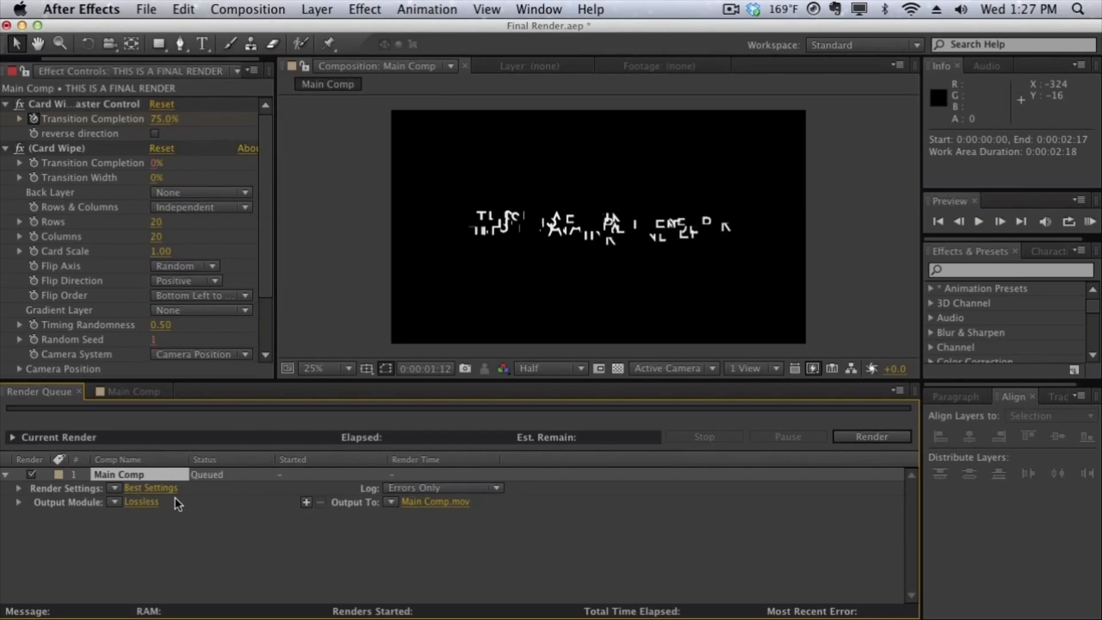
key("Delete")
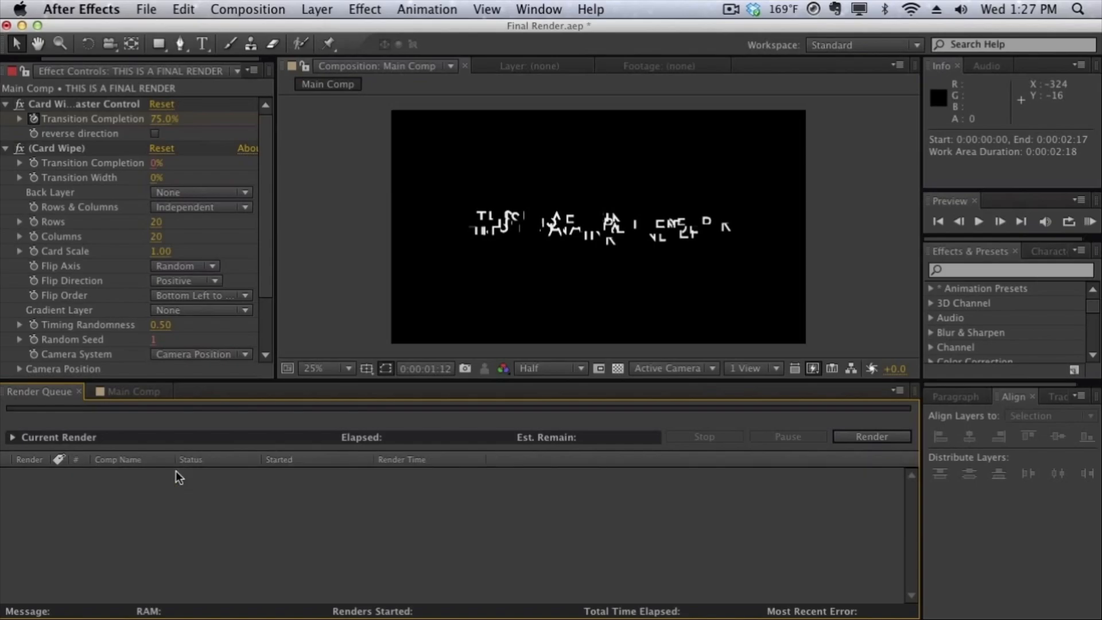
left_click(146, 391)
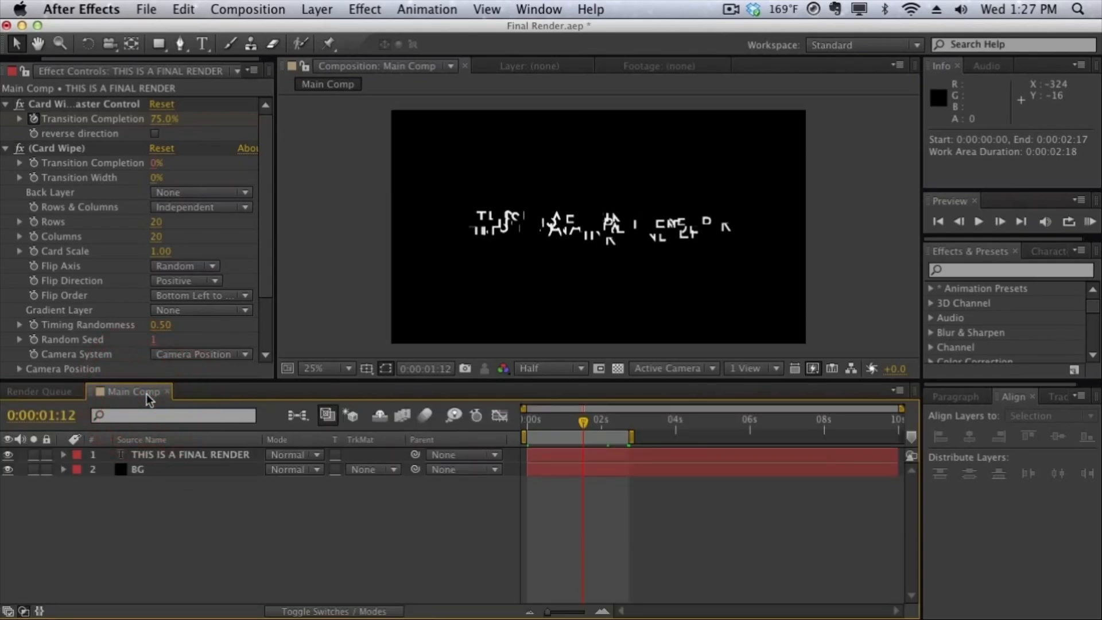
Step: Send Main Comp to the render queue with the Make Movie command and show the queued item
left_click(247, 9)
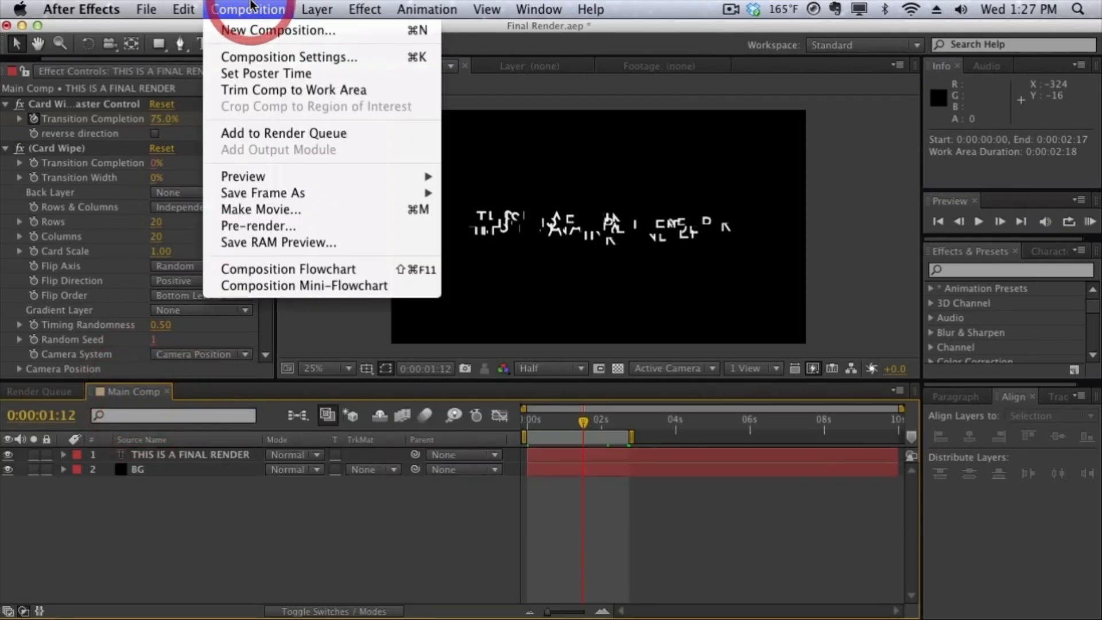
left_click(259, 210)
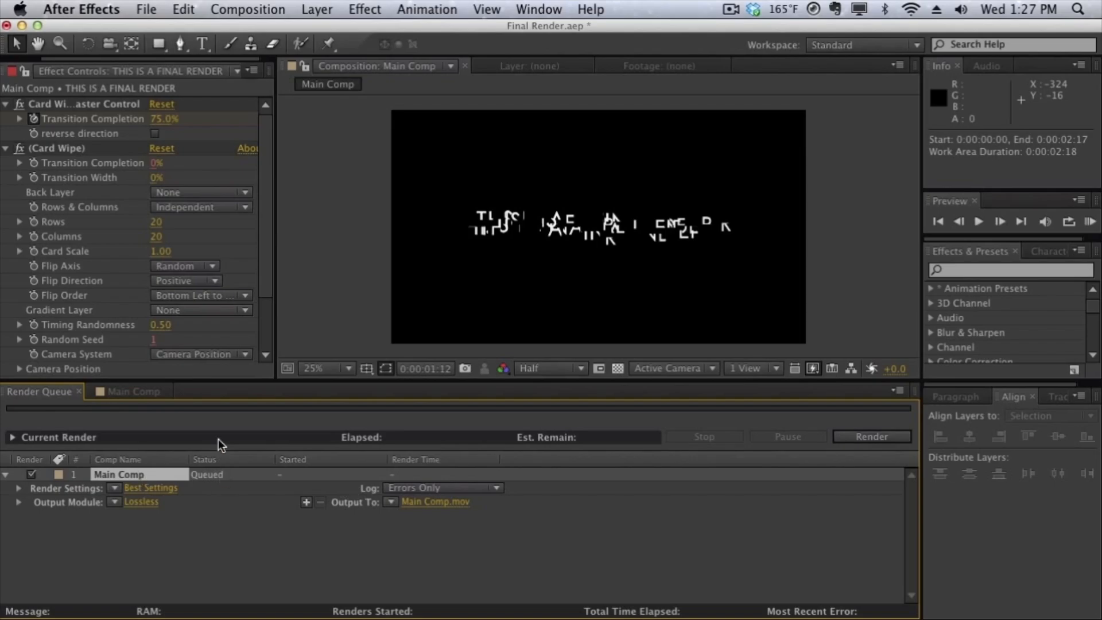
left_click(144, 396)
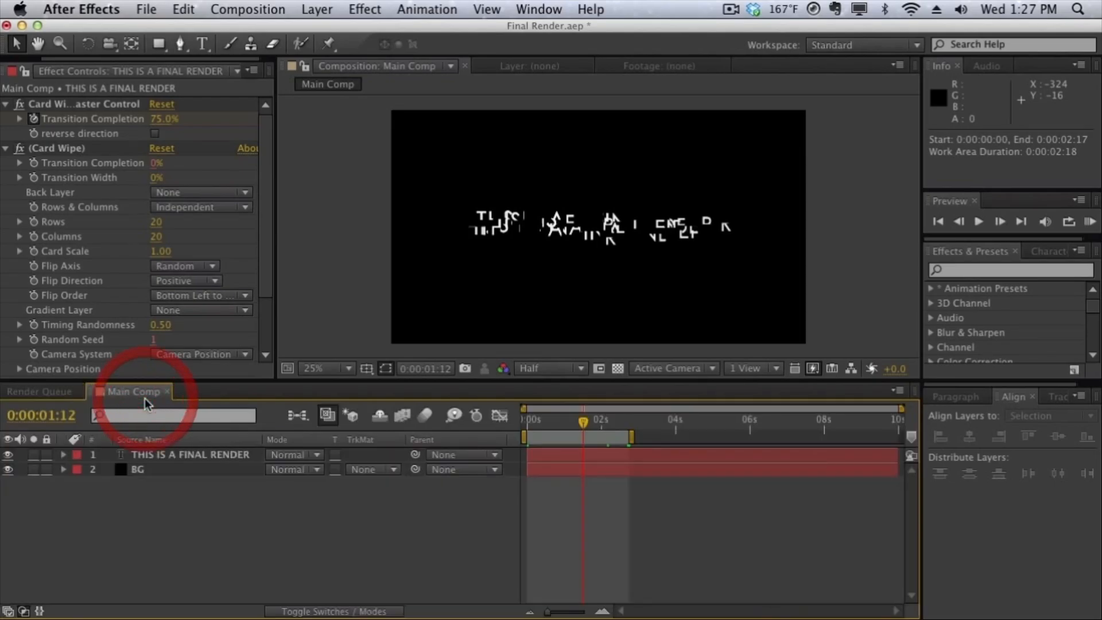
left_click(67, 397)
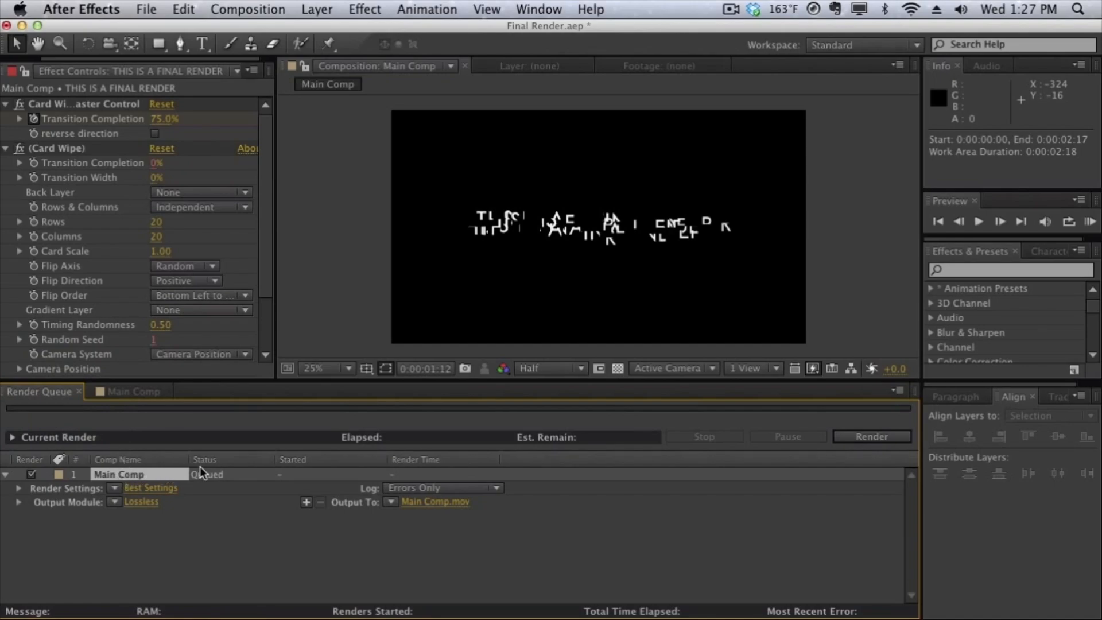
Step: Configure the queued item's render settings with Best quality and Full resolution, and accept them
left_click(139, 488)
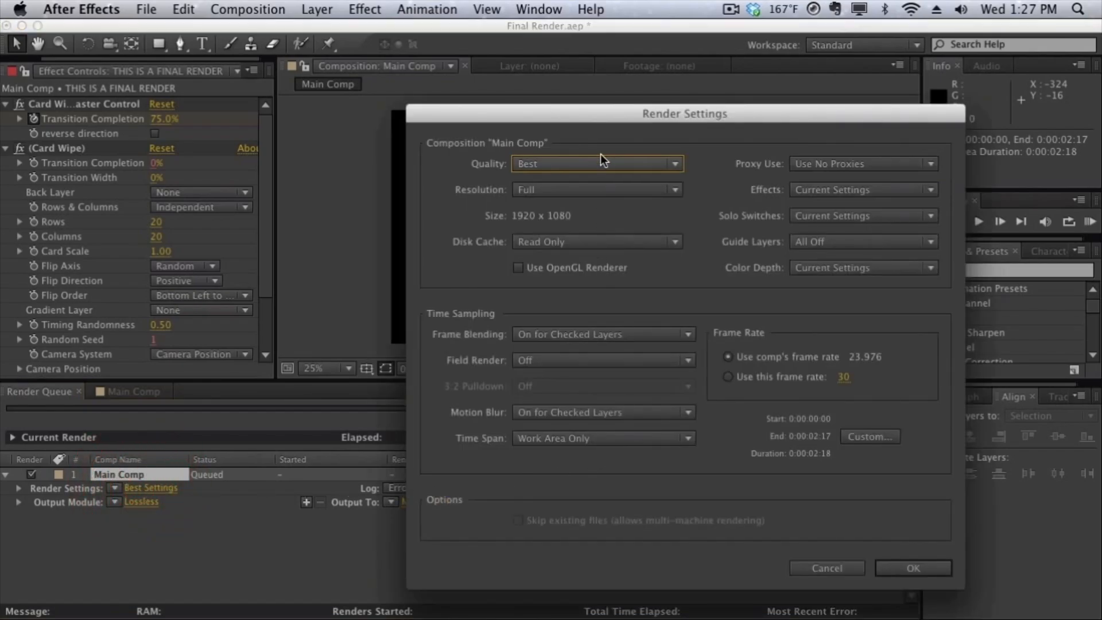
left_click_drag(602, 116, 340, 85)
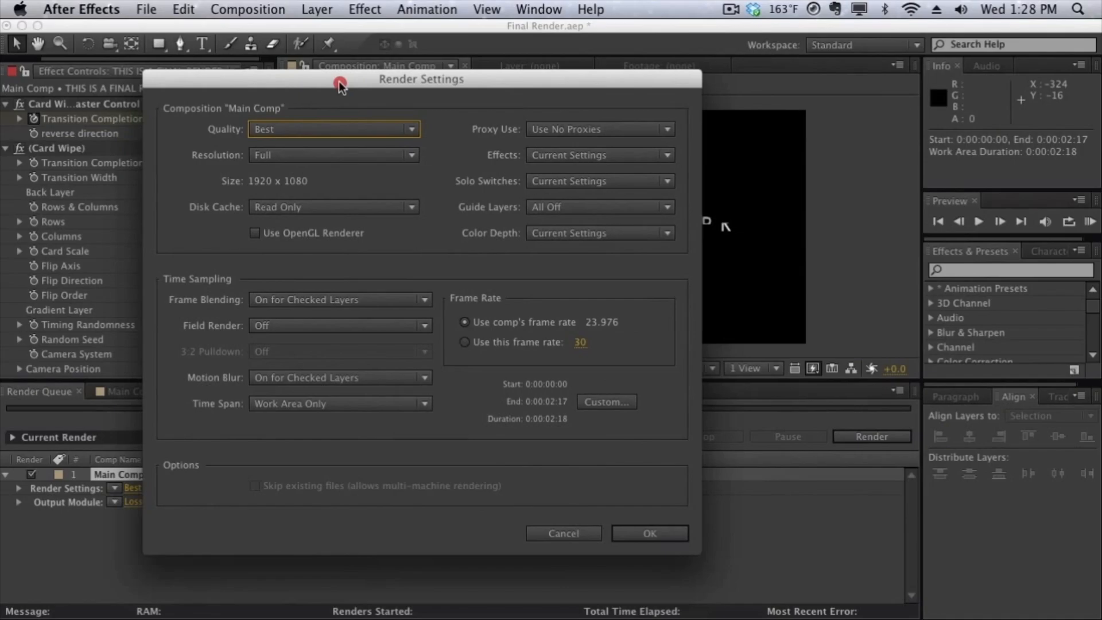
left_click(329, 125)
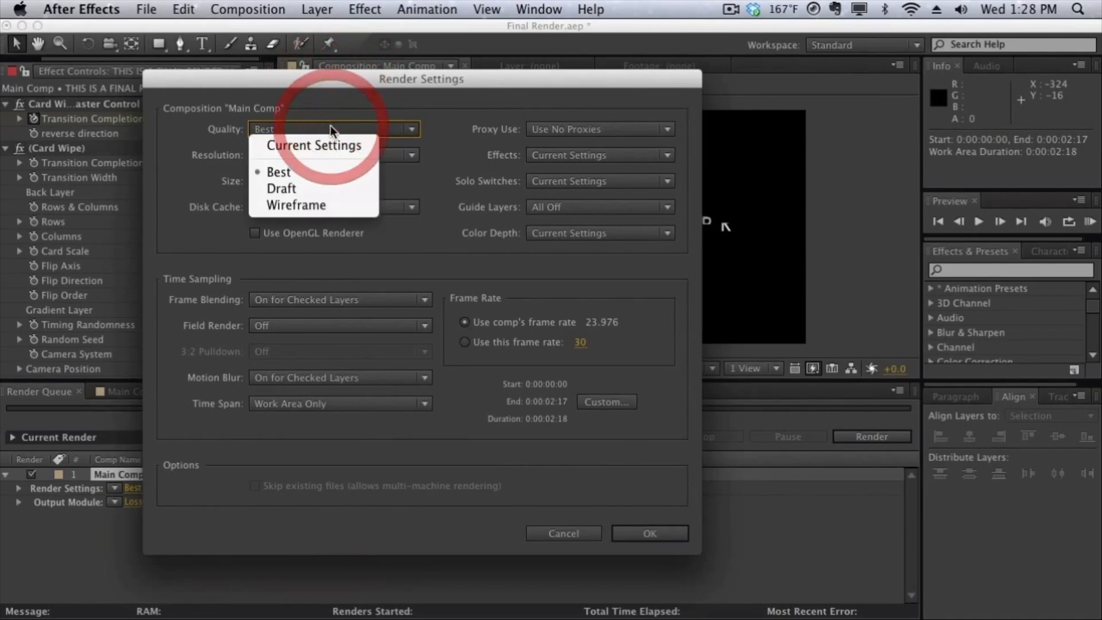
left_click(307, 178)
left_click(333, 155)
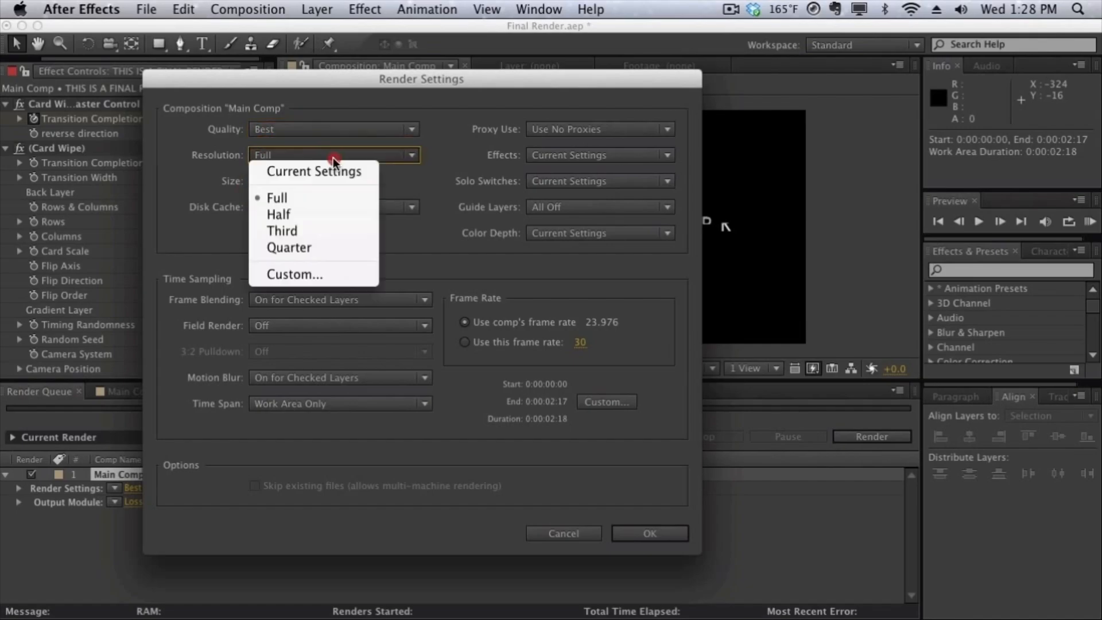
left_click(330, 200)
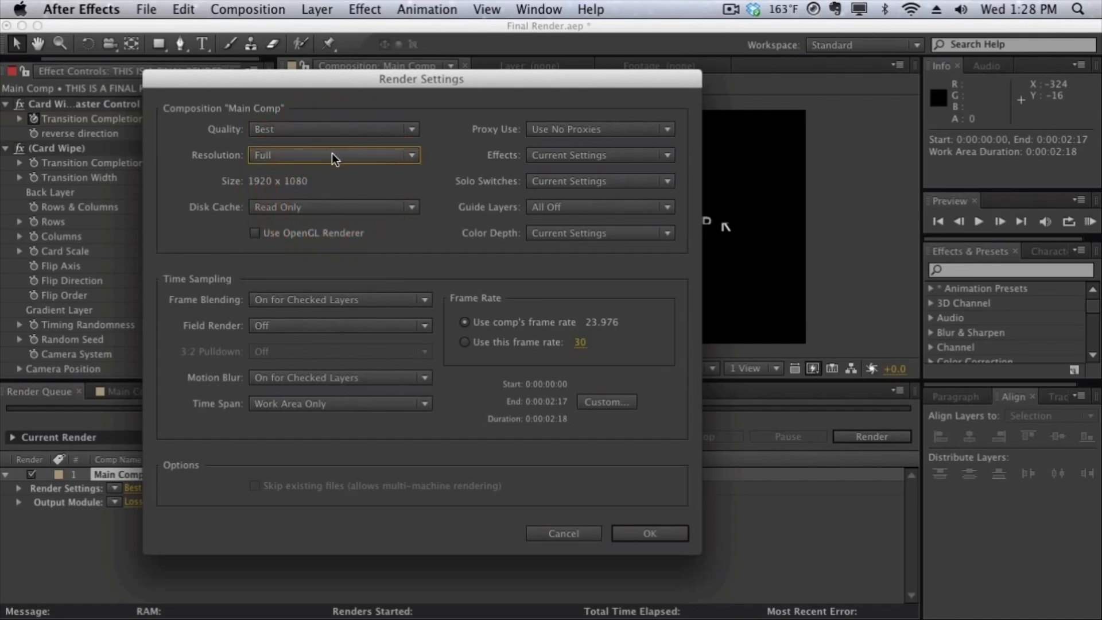
left_click_drag(339, 84, 270, 89)
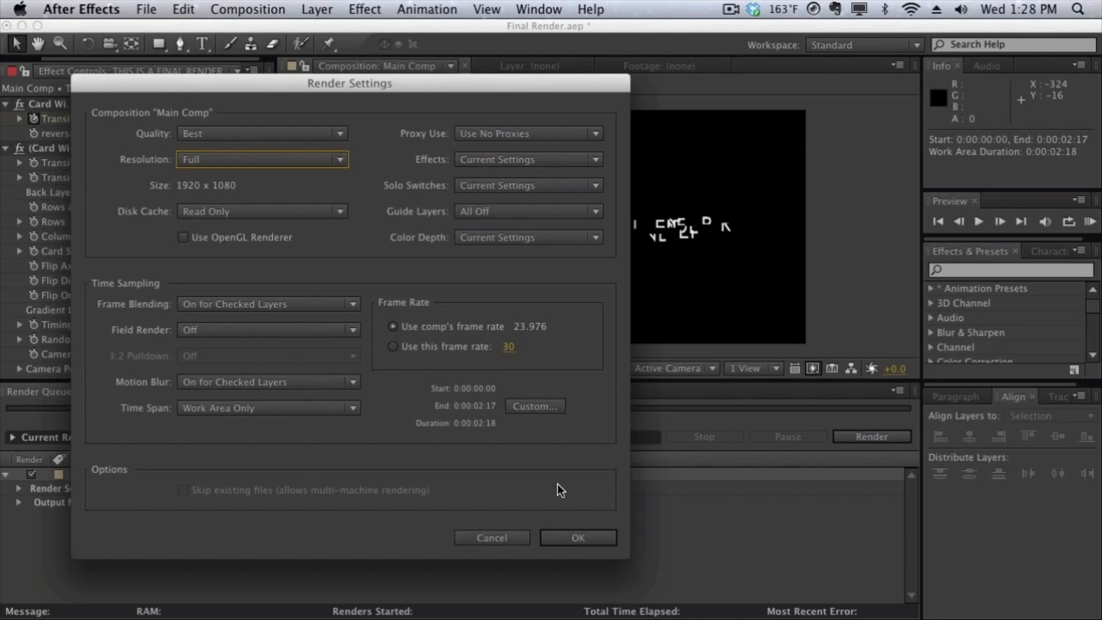
left_click(574, 538)
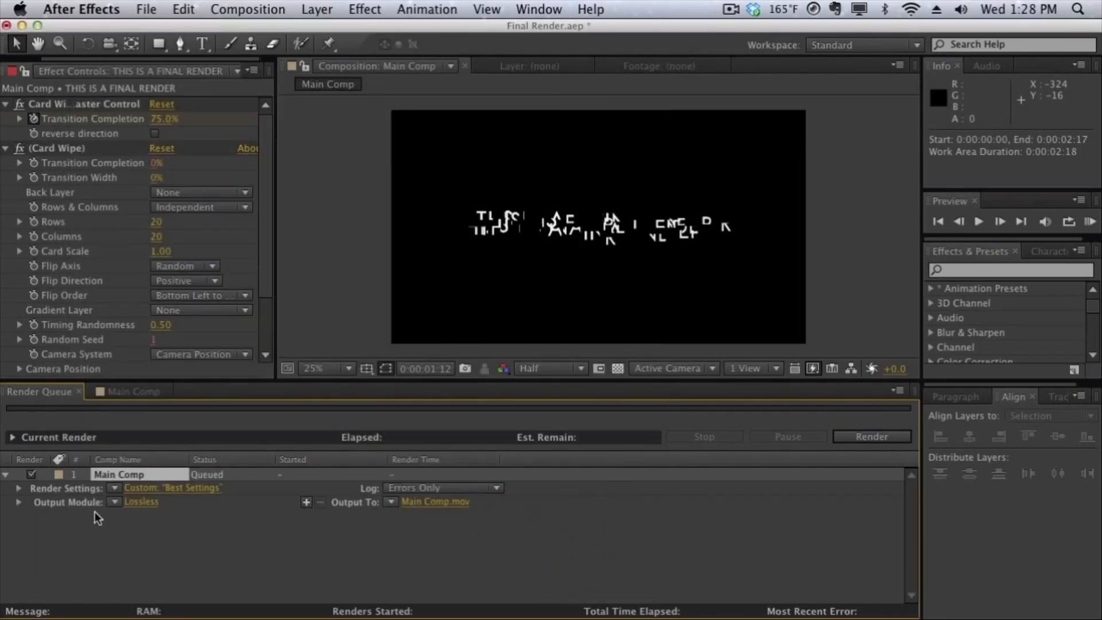
Step: In the queued item's output module settings, choose the QuickTime format and keep video output enabled
left_click(132, 502)
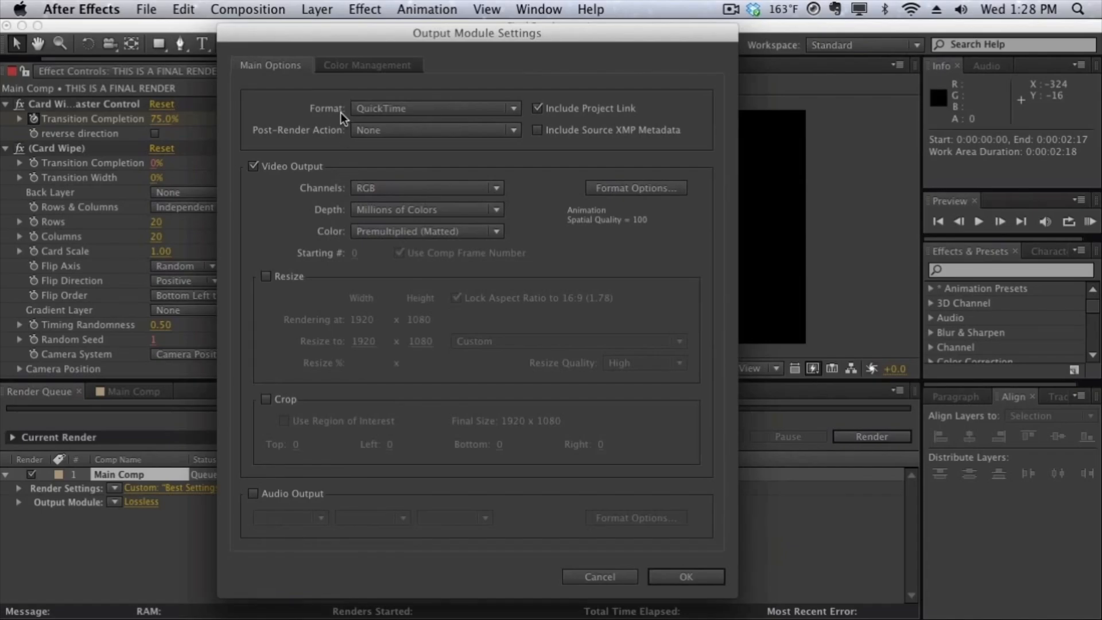
left_click(459, 108)
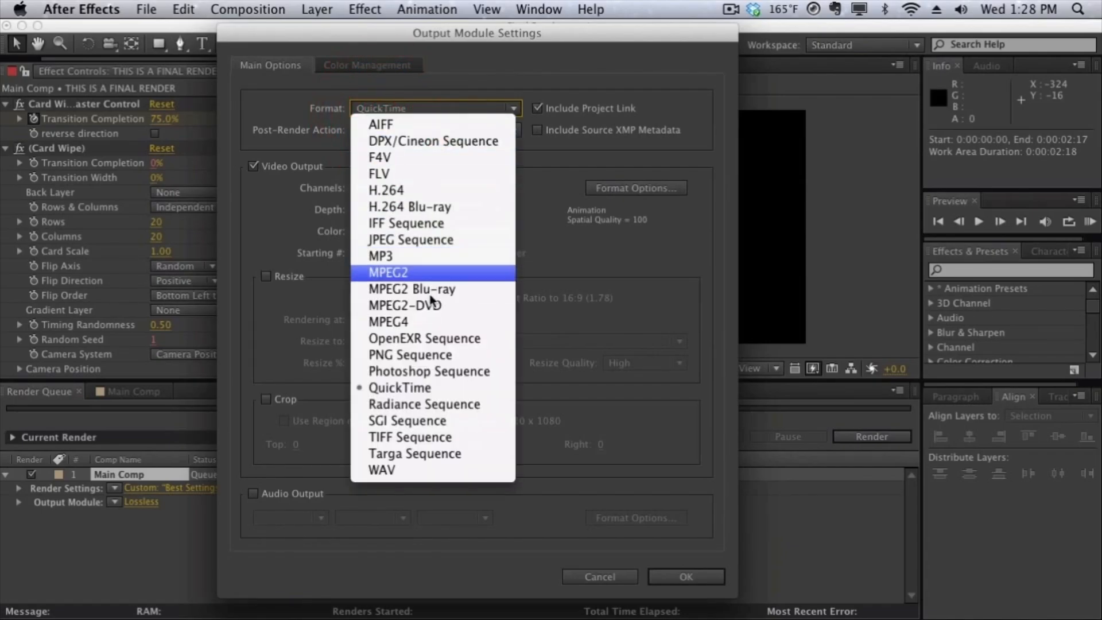
left_click(435, 388)
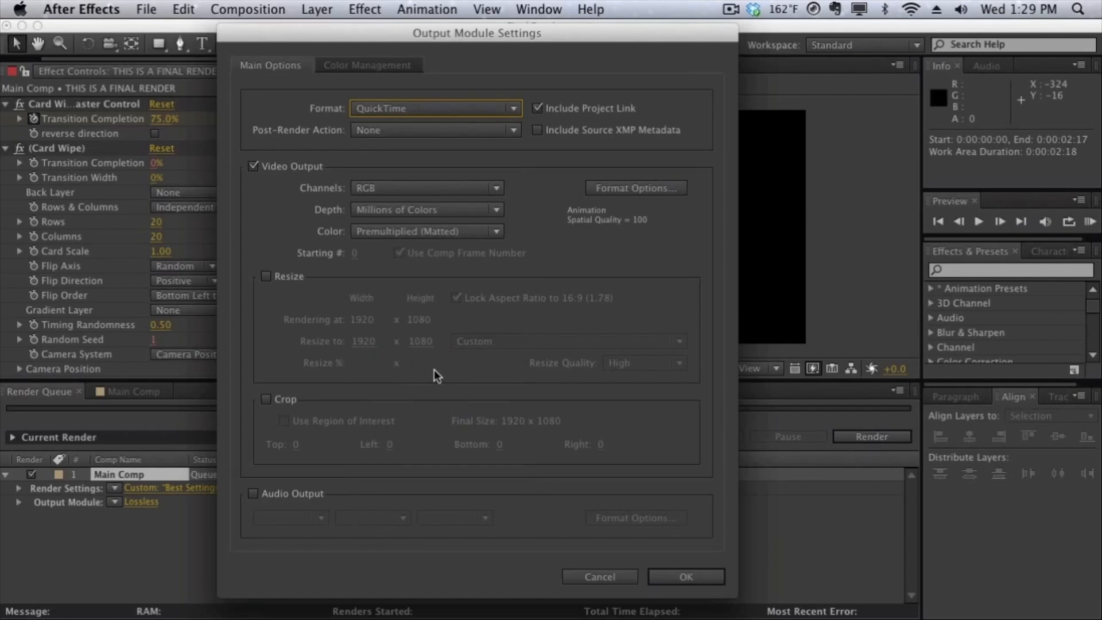
left_click(441, 112)
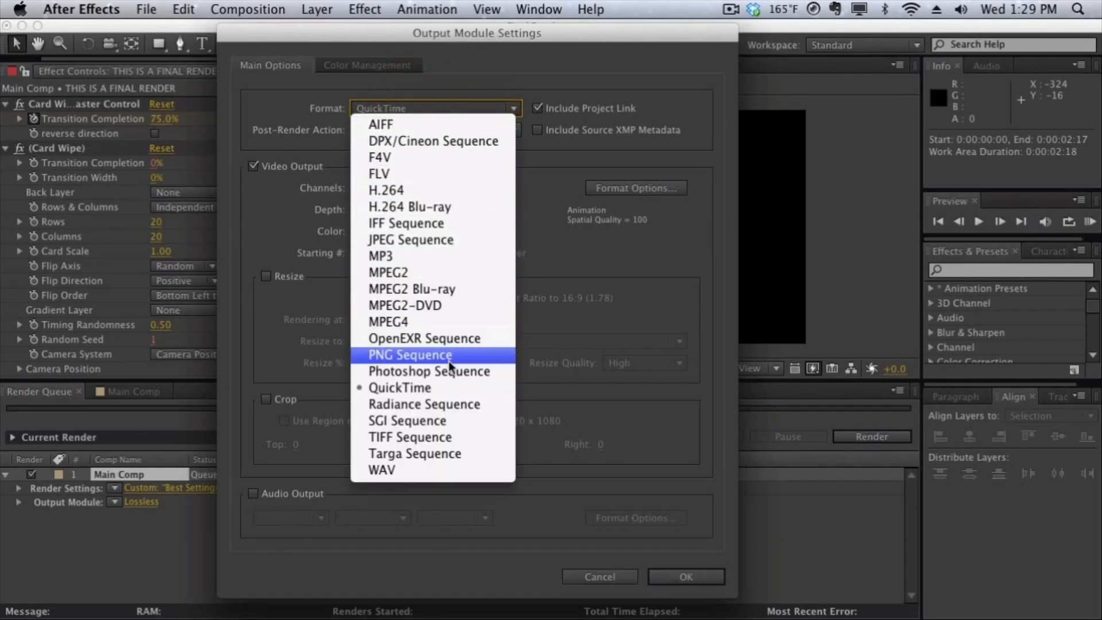
left_click(456, 390)
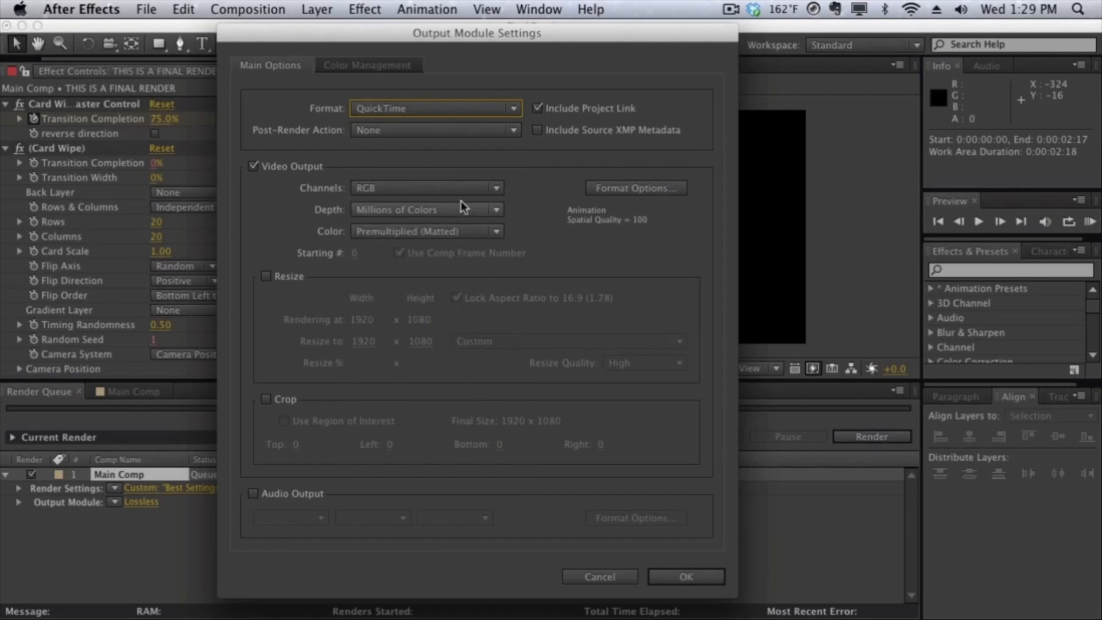
left_click(273, 167)
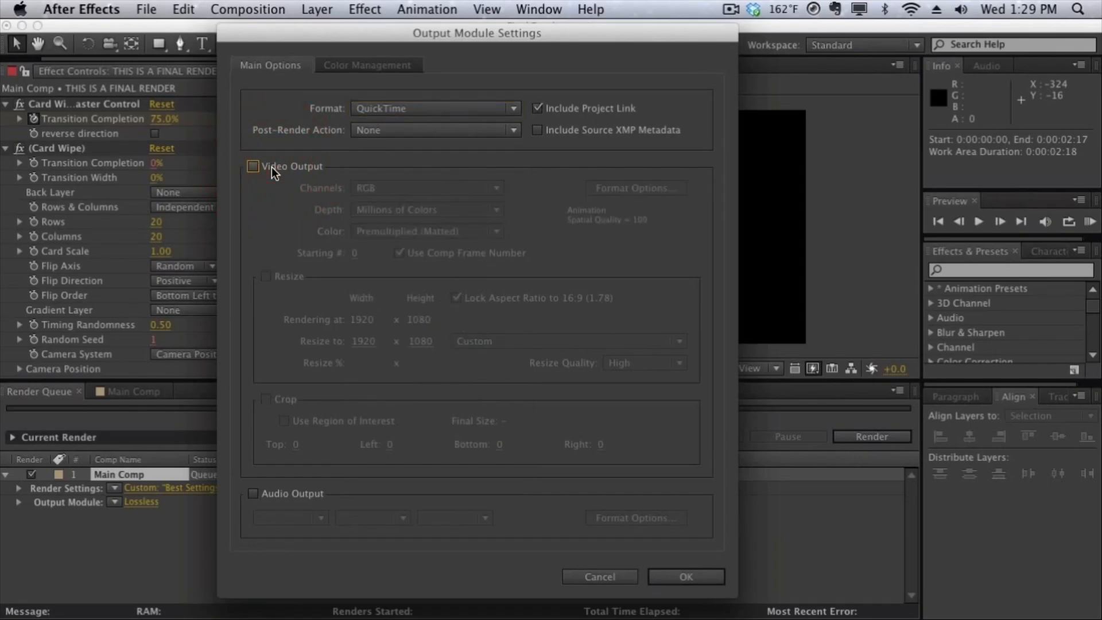
left_click(263, 167)
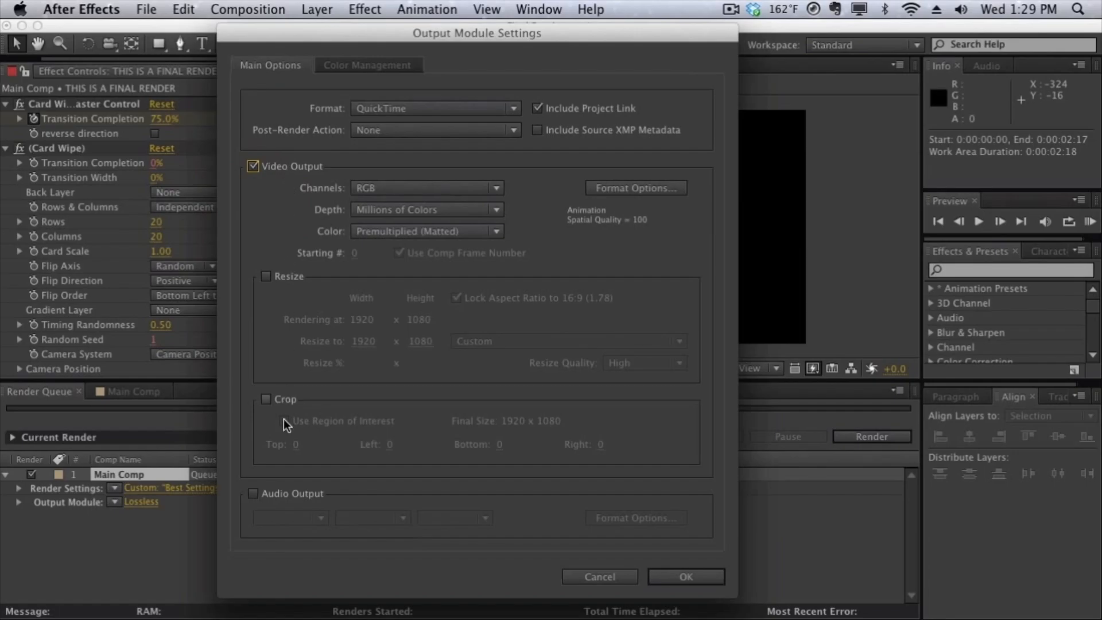
Step: Enable audio output for the rendered file in the output module settings
left_click(279, 492)
left_click(282, 518)
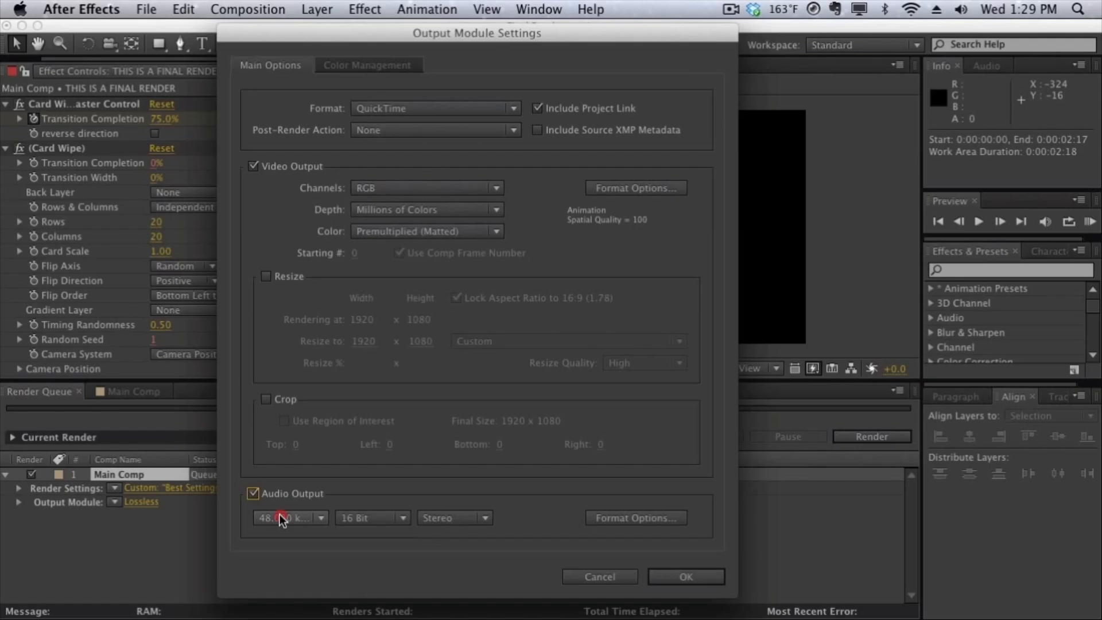
left_click(367, 488)
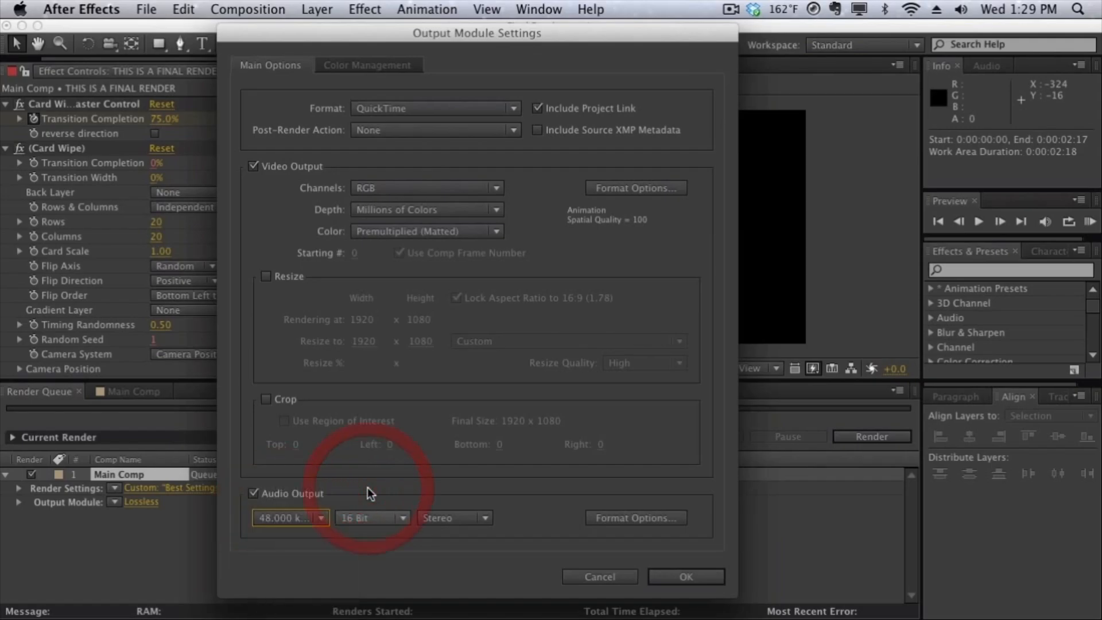
left_click(273, 495)
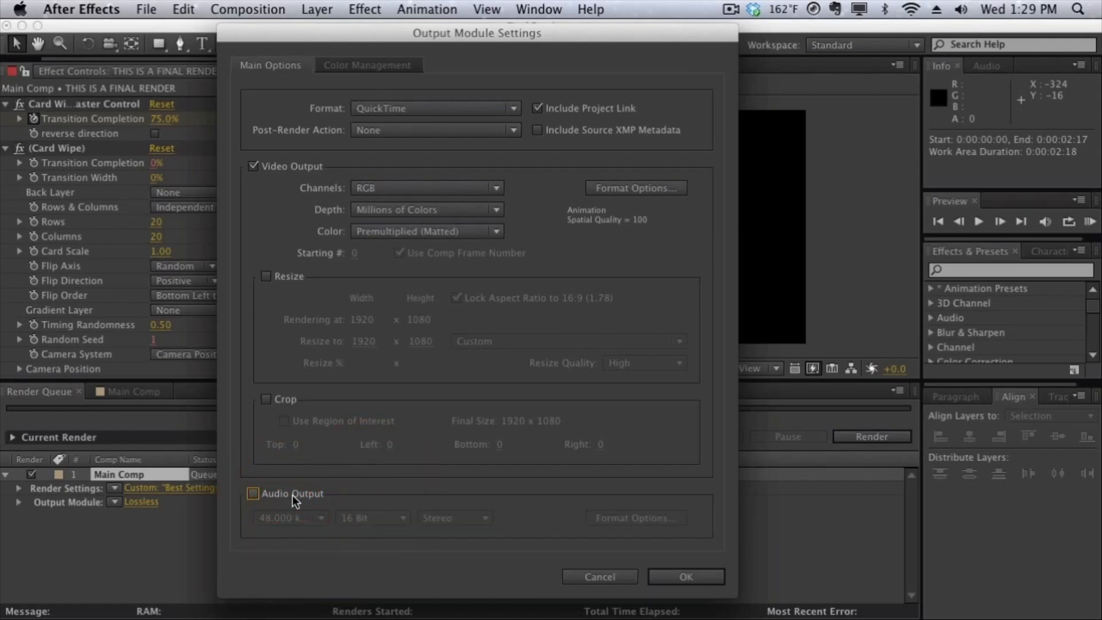
left_click(292, 495)
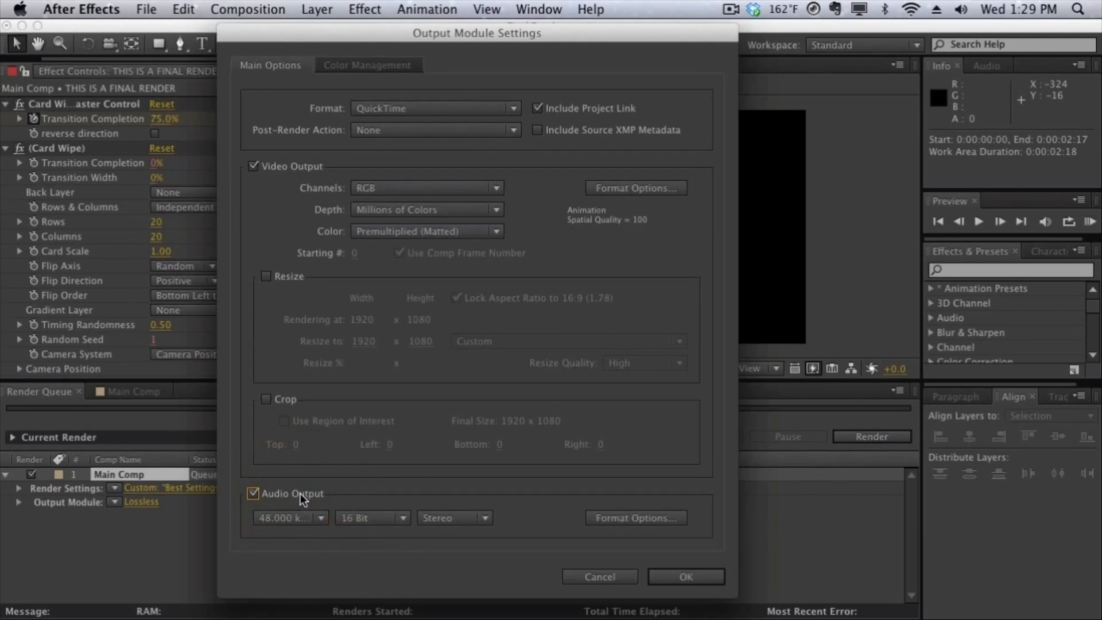
left_click(288, 398)
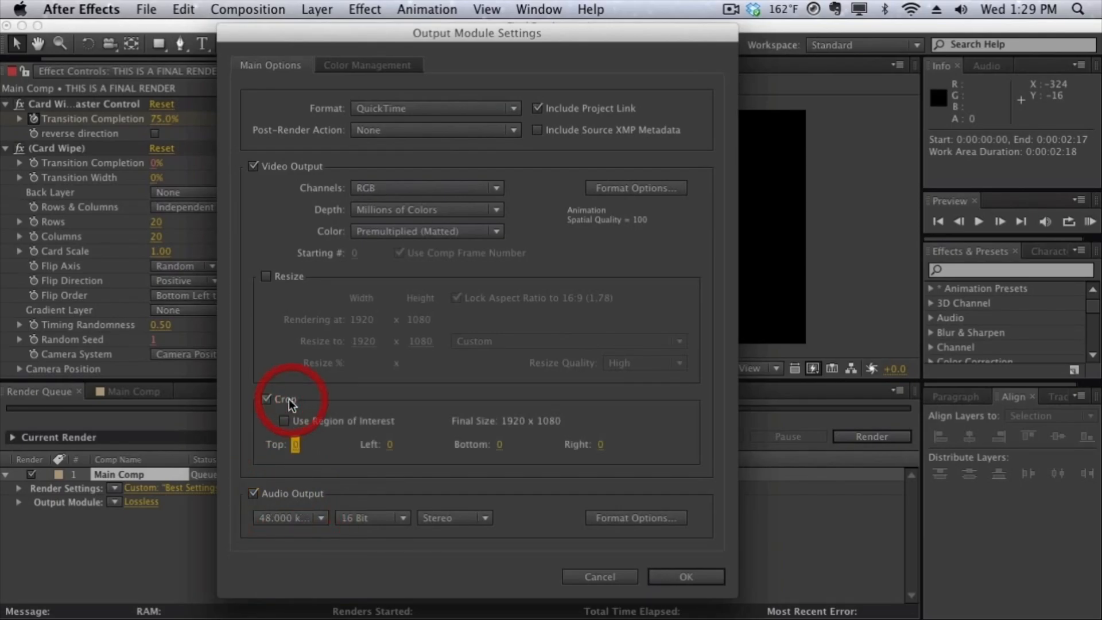
left_click(276, 401)
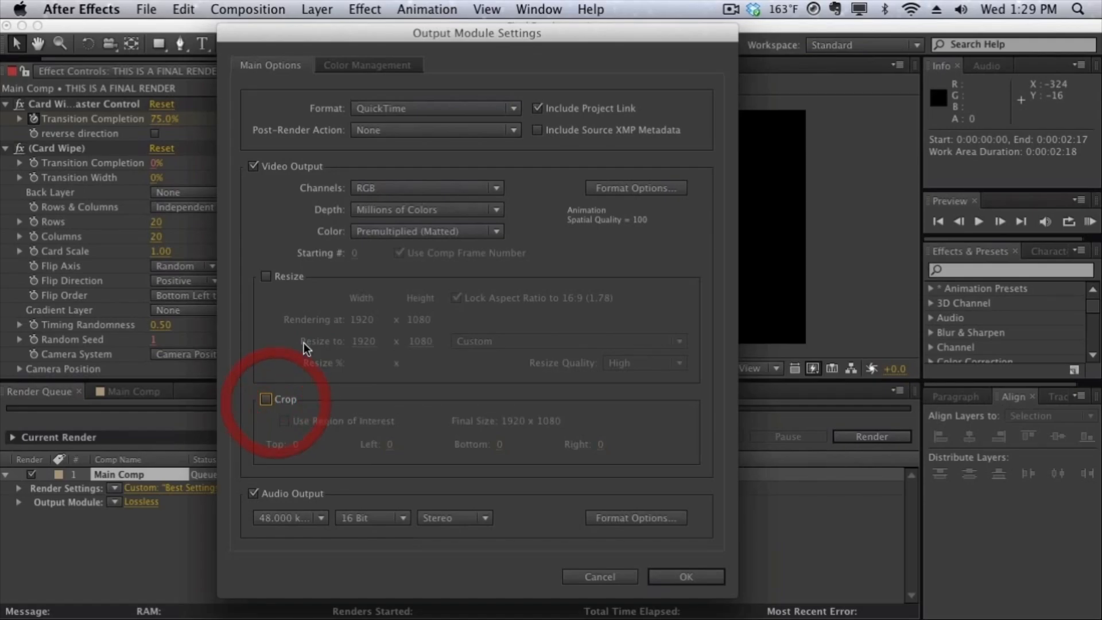
left_click(293, 276)
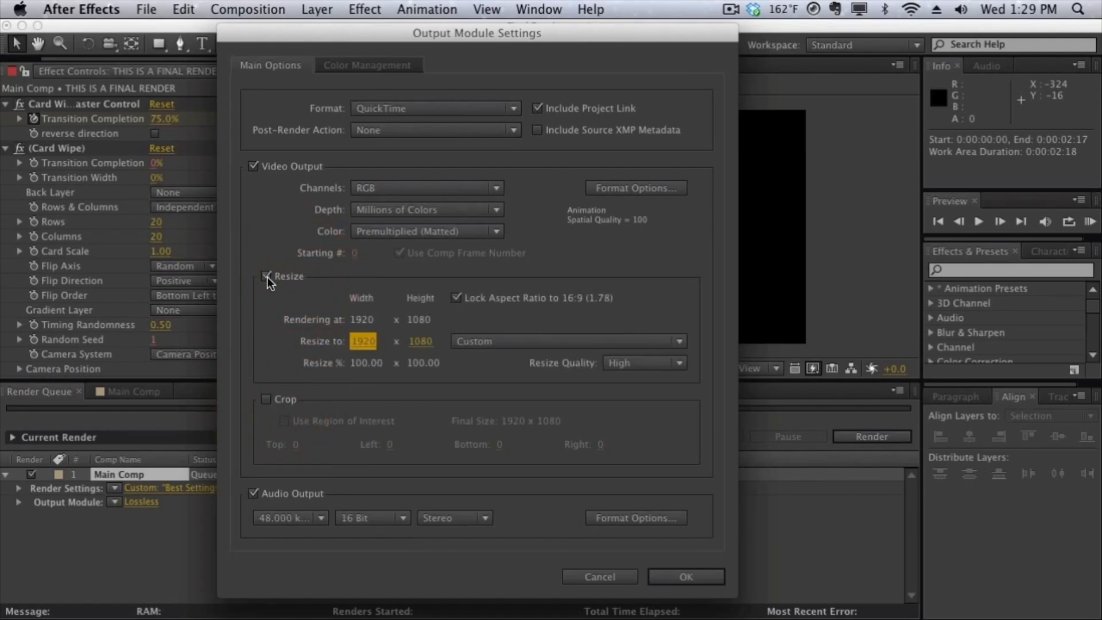
left_click(266, 276)
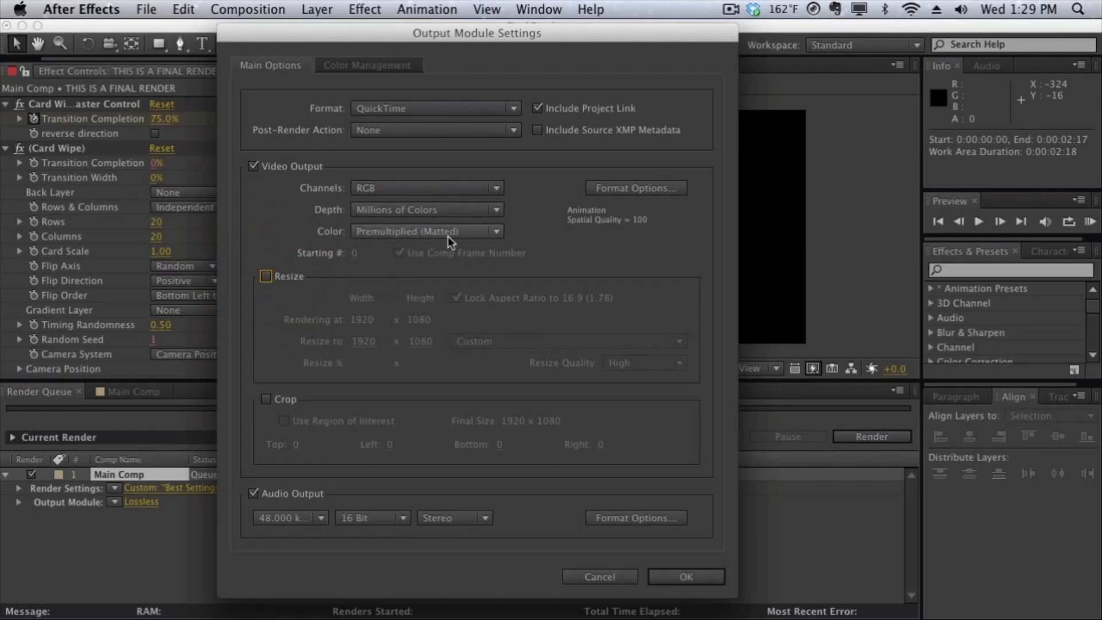
Step: Keep the video channels at RGB, and open the video format options with the Animation codec selected
left_click(443, 186)
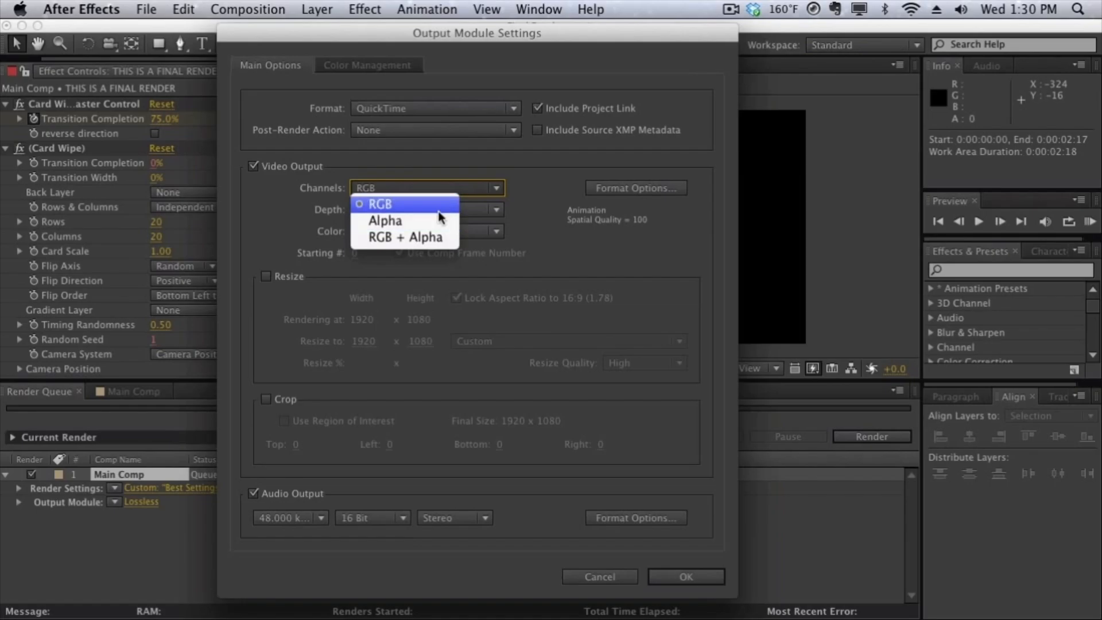
left_click(439, 208)
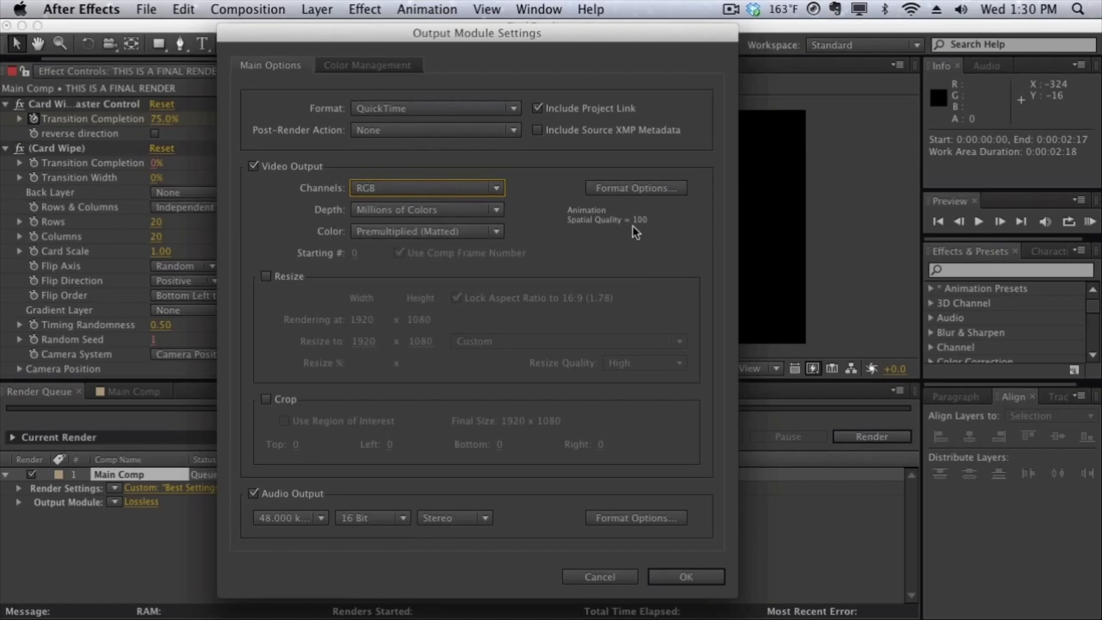
left_click(636, 191)
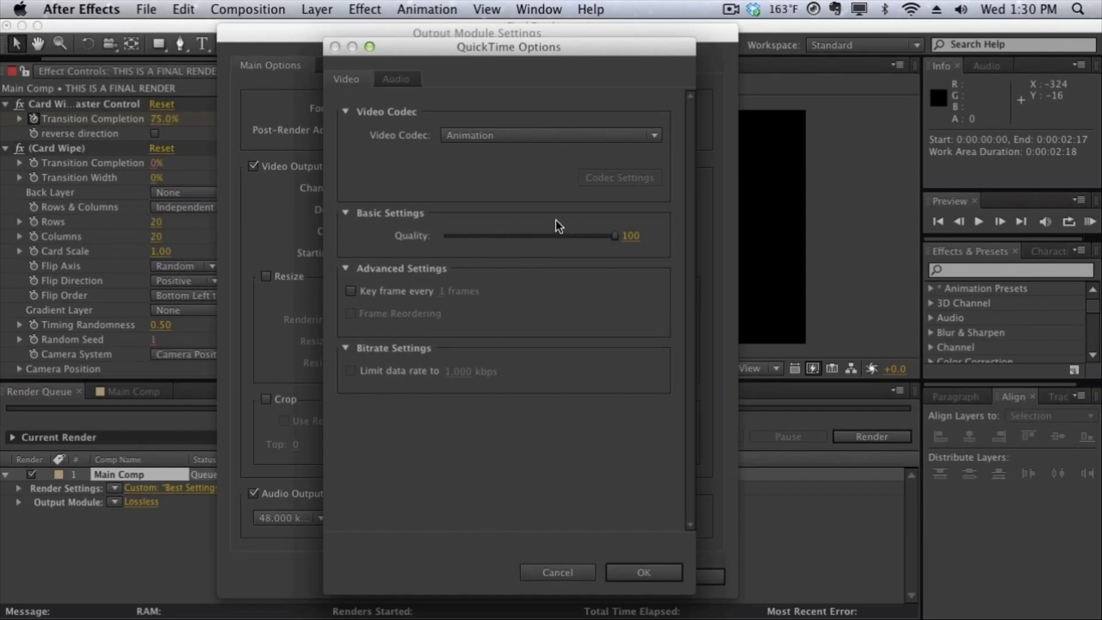
left_click(555, 138)
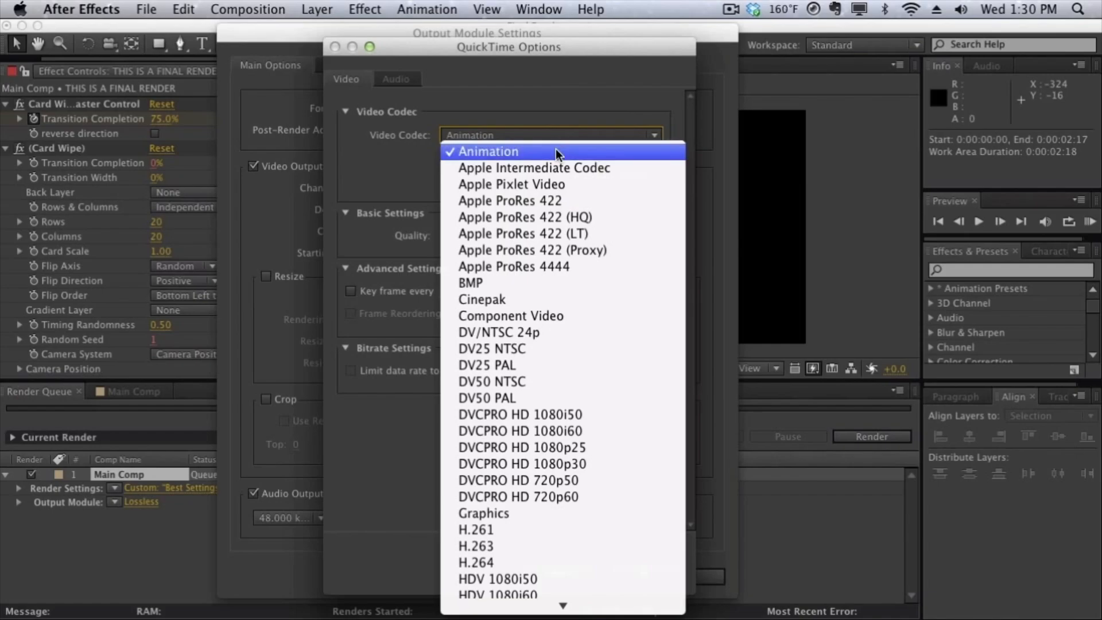
left_click(556, 151)
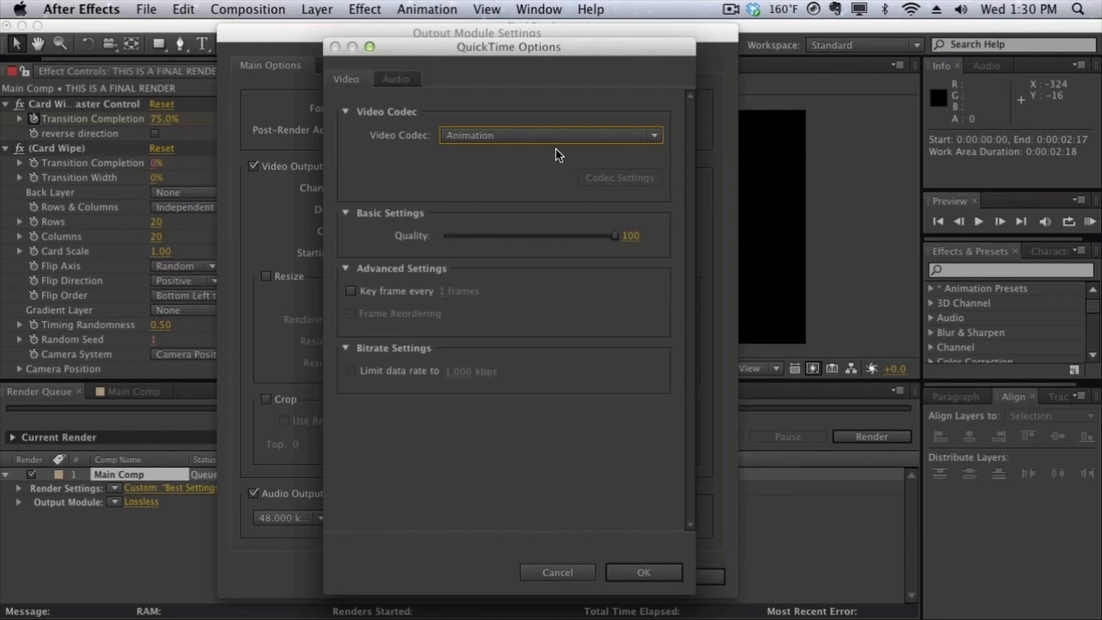
left_click(555, 141)
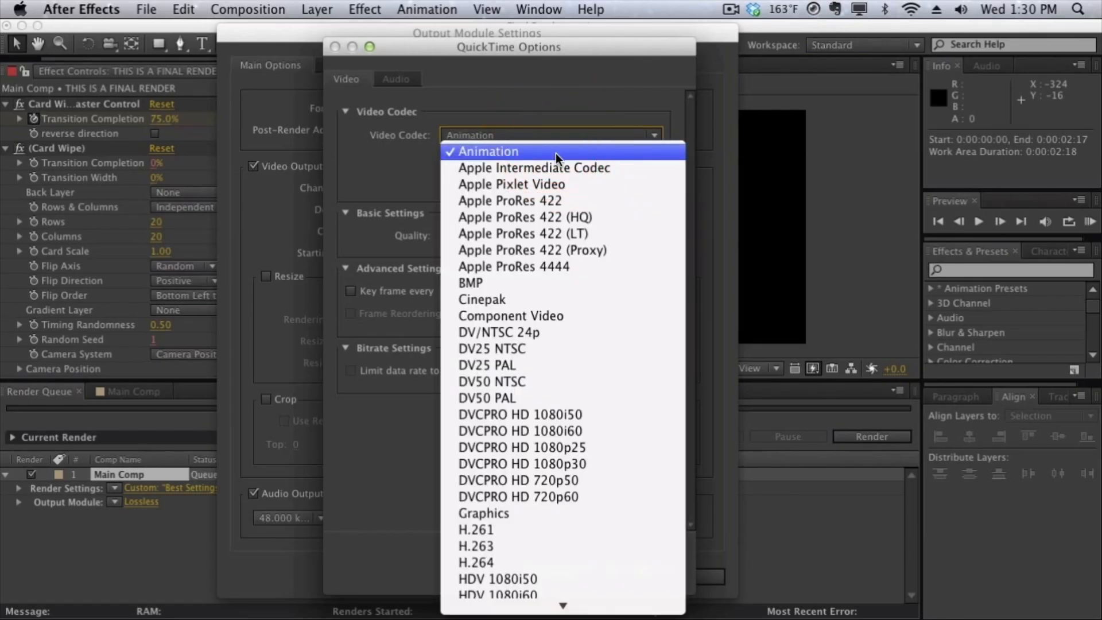
left_click(556, 152)
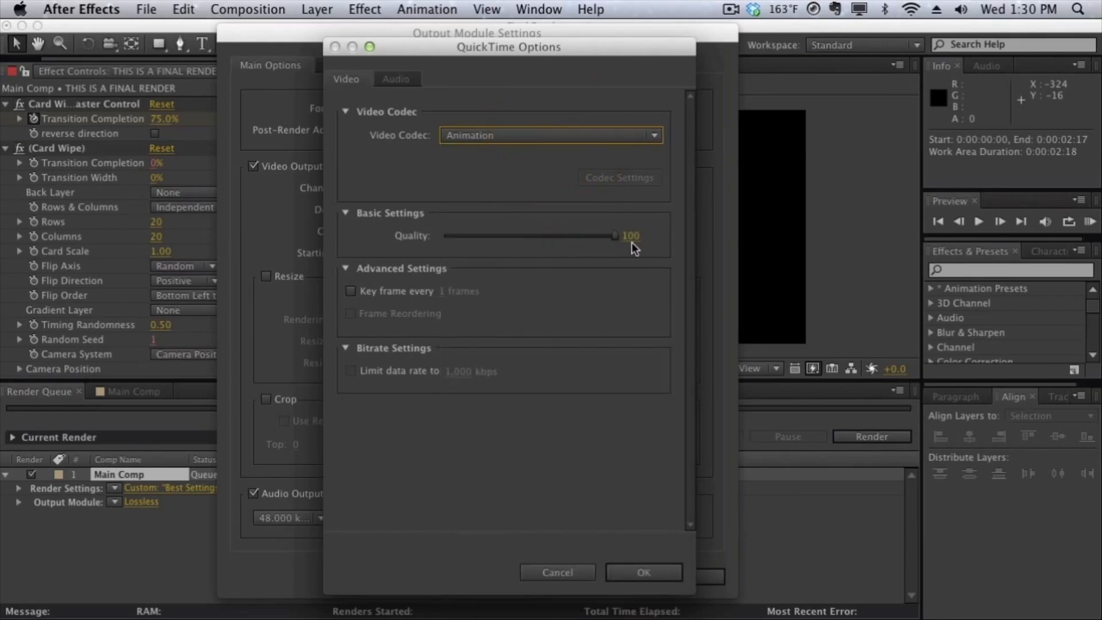
Step: Set the QuickTime video quality to 95 in the format options
left_click(632, 240)
type("95")
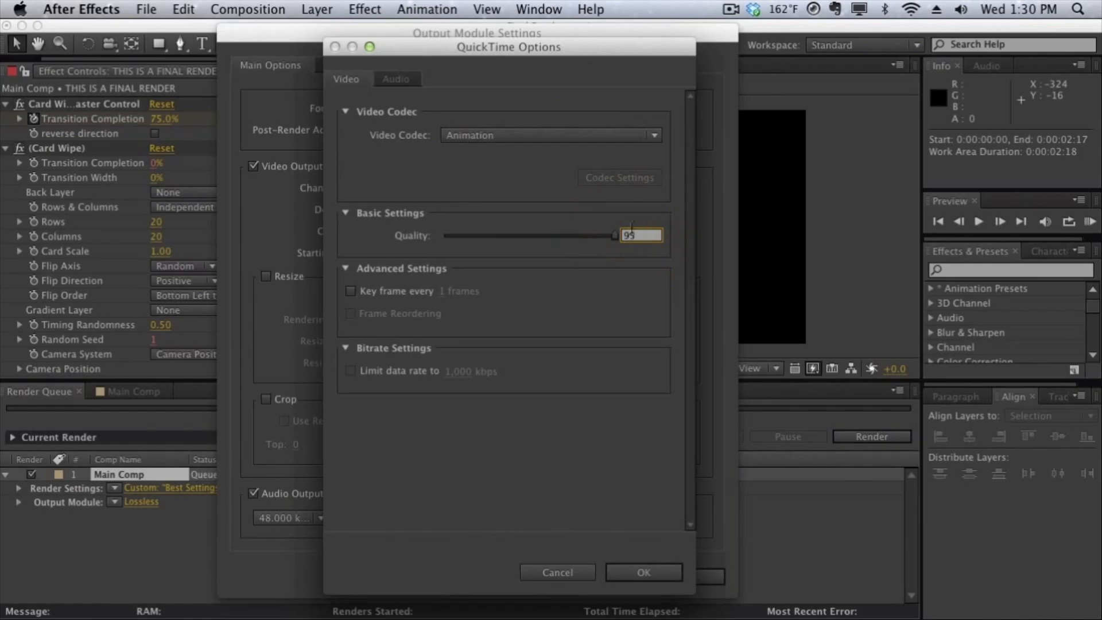
left_click(634, 183)
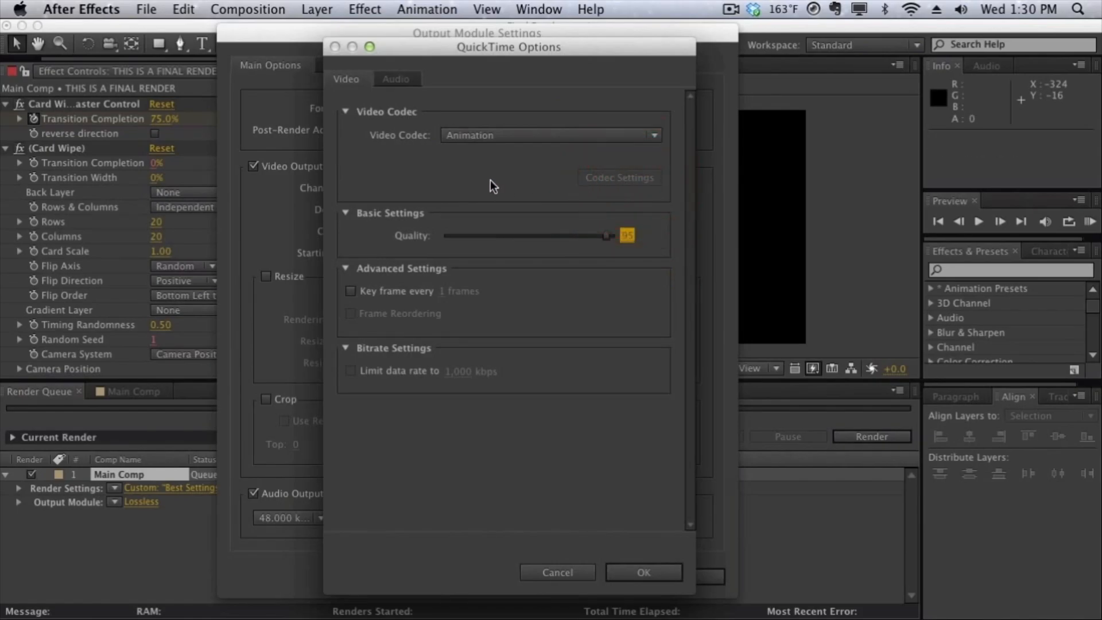
Step: Review the available video codecs and choose H.264 for the QuickTime output
left_click(491, 133)
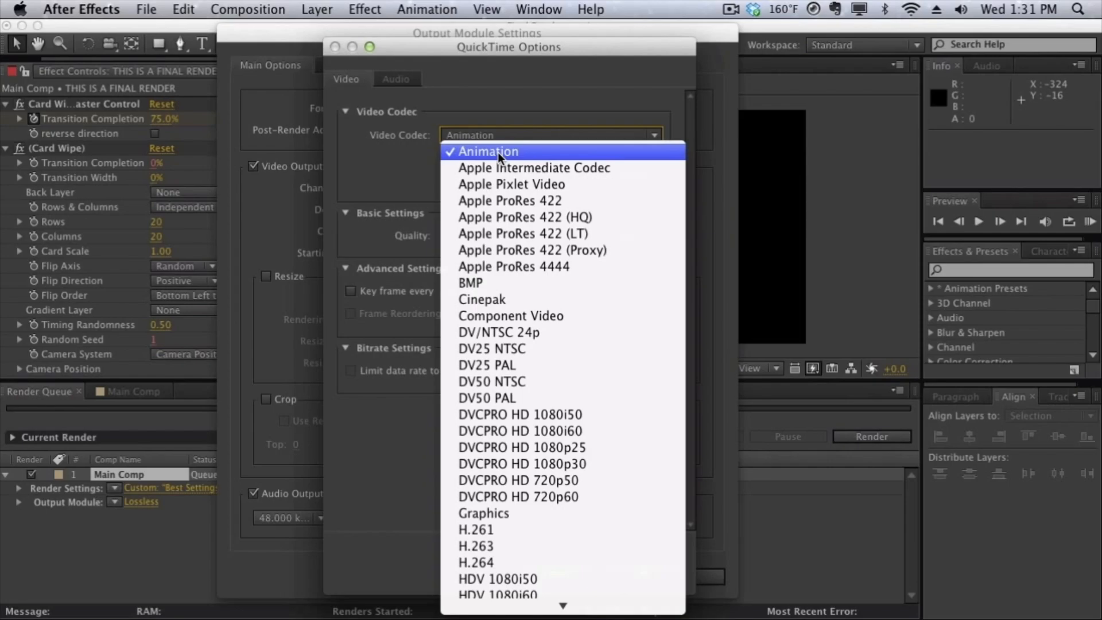
left_click(498, 153)
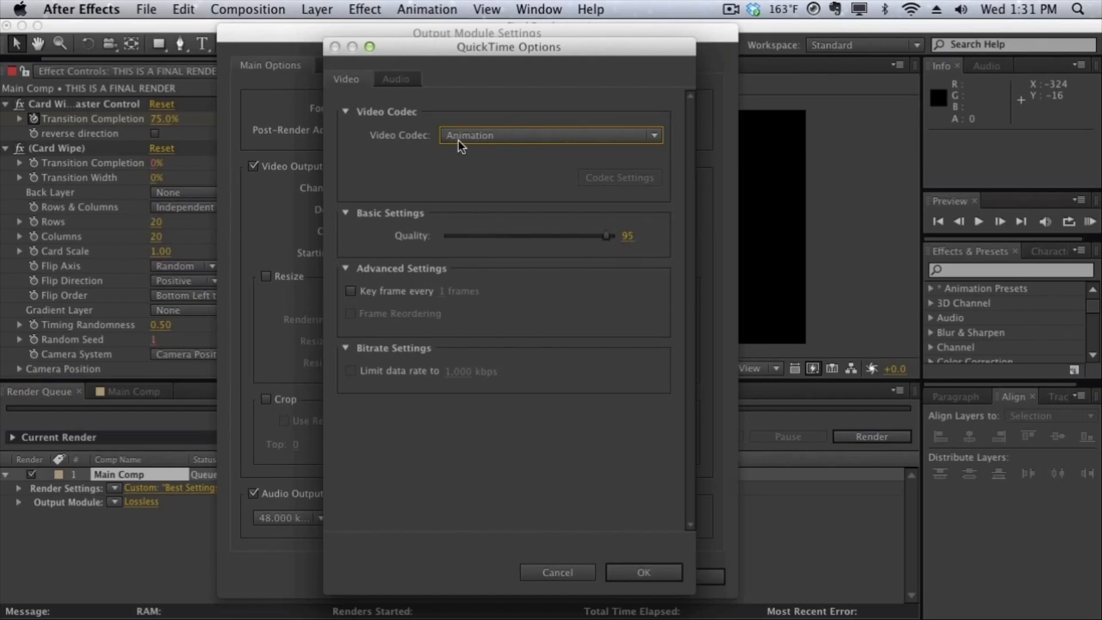
left_click(487, 140)
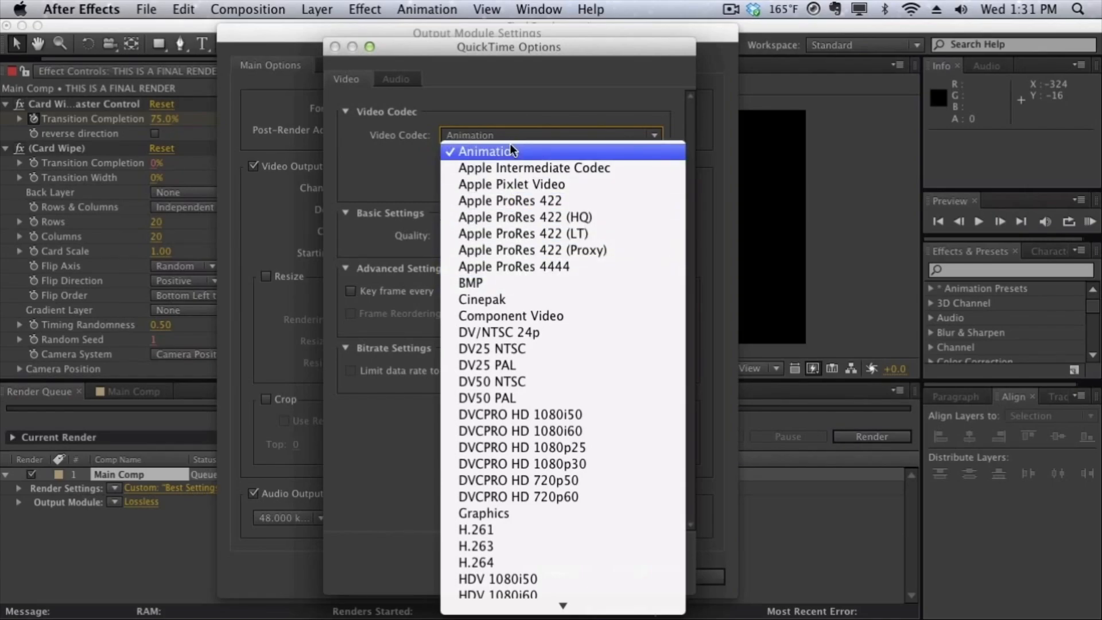
scroll(528, 429, "down", 5)
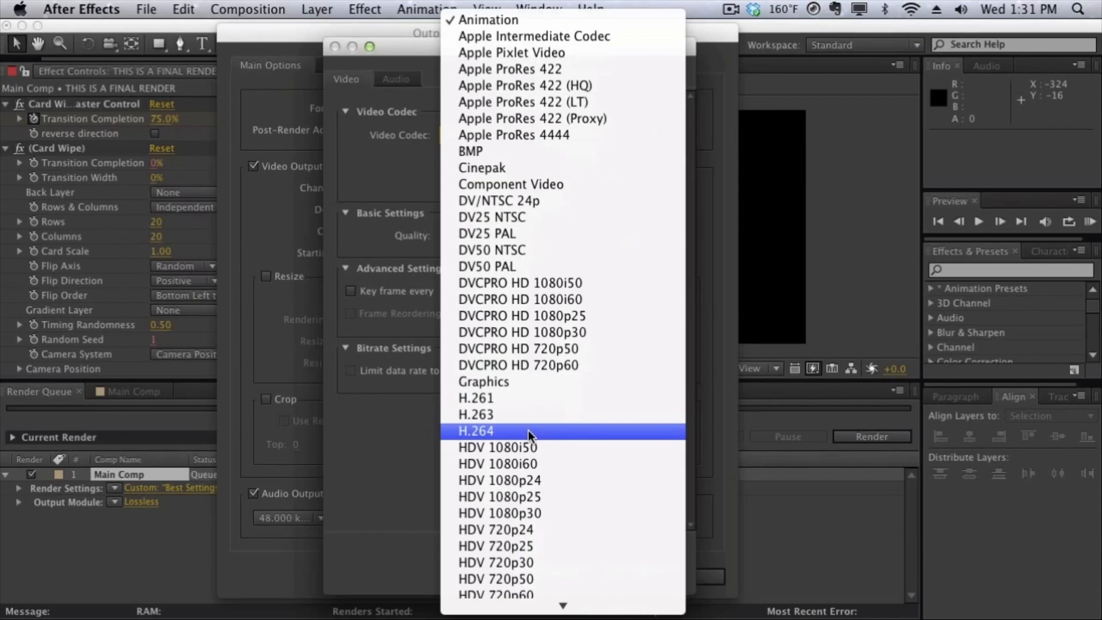
left_click(528, 431)
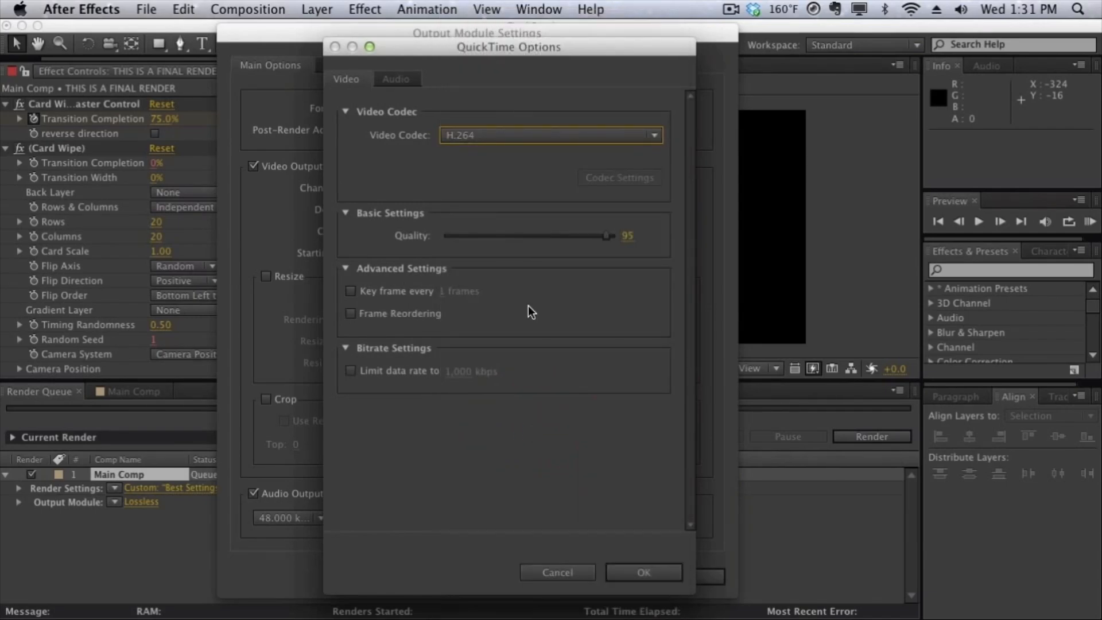
Step: Set the QuickTime video codec to Photo - JPEG with a quality of 91
left_click(537, 143)
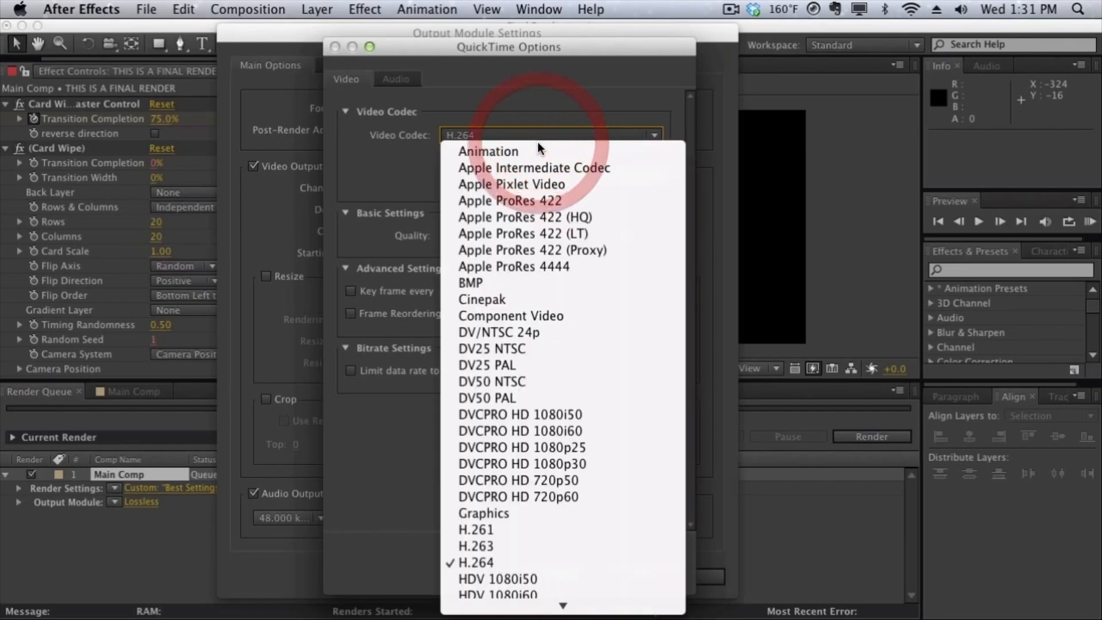
scroll(538, 558, "down", 5)
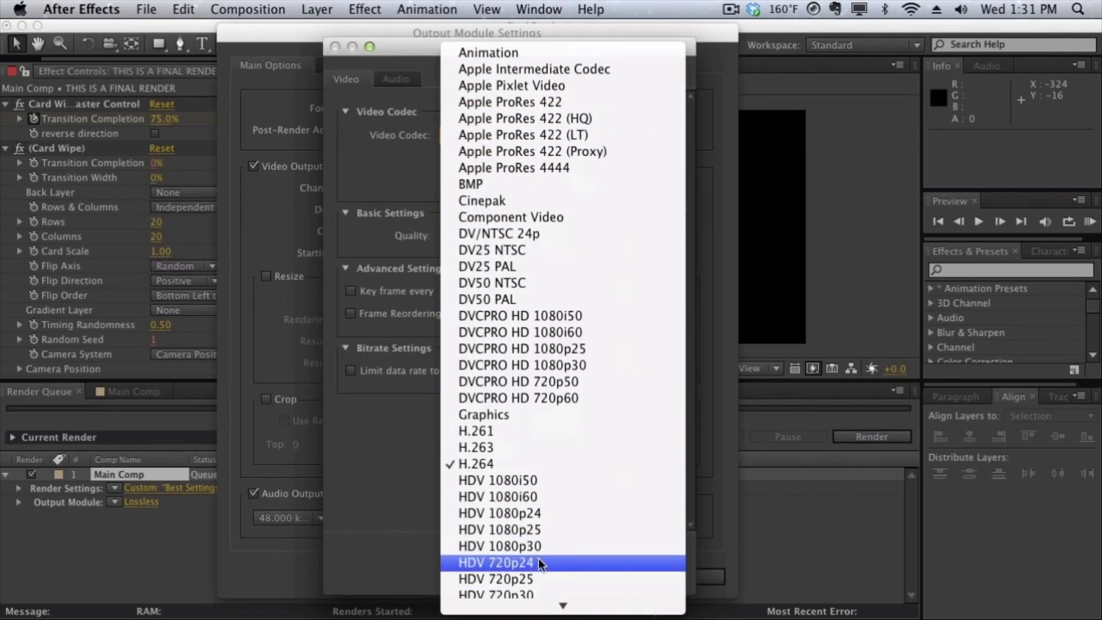
scroll(539, 558, "down", 5)
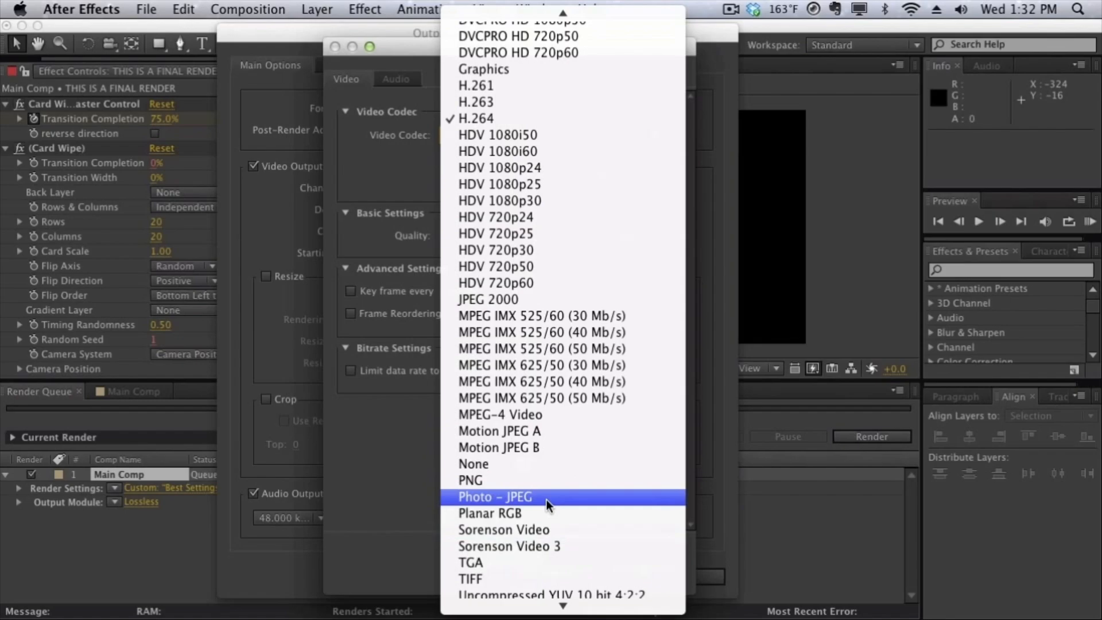
left_click(546, 499)
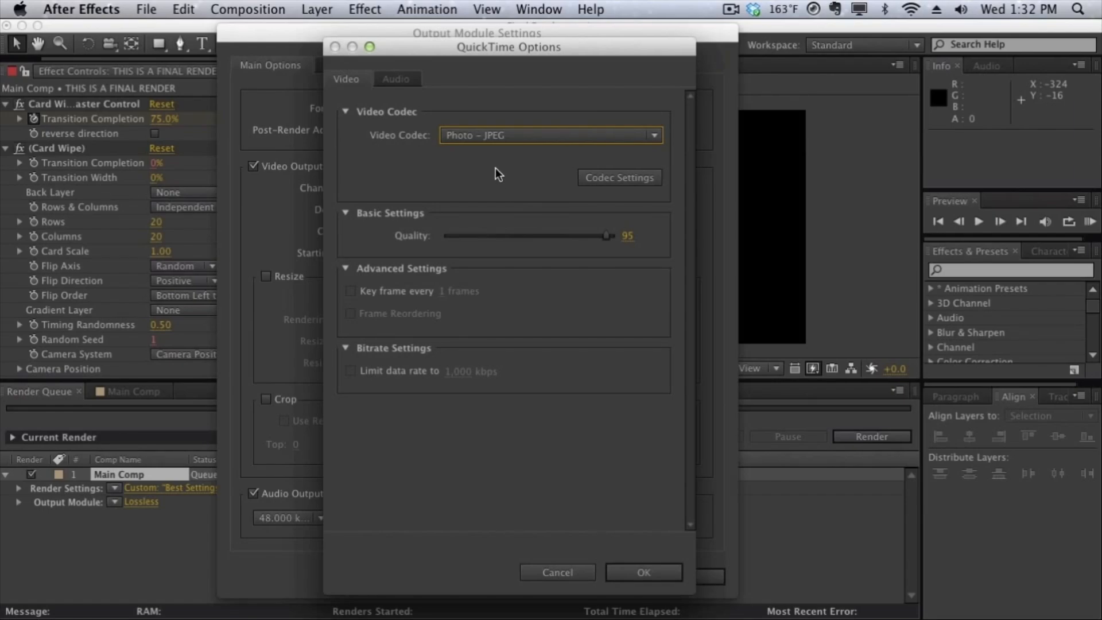
left_click(627, 237)
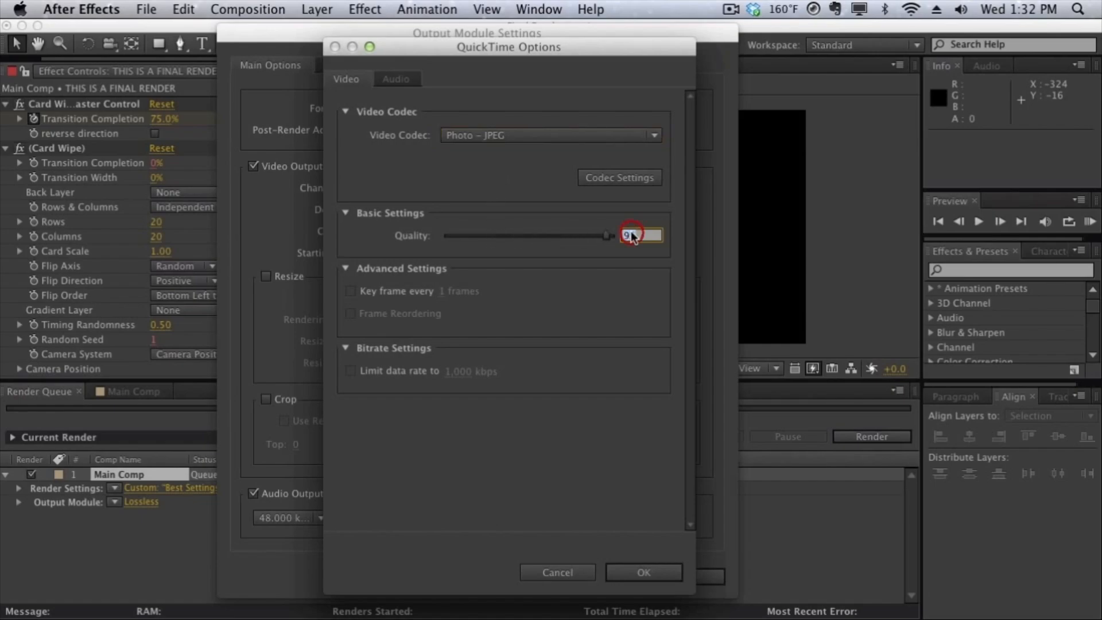
left_click(633, 326)
Step: Set the QuickTime audio codec to AAC, and accept the format options and output module settings
left_click(390, 75)
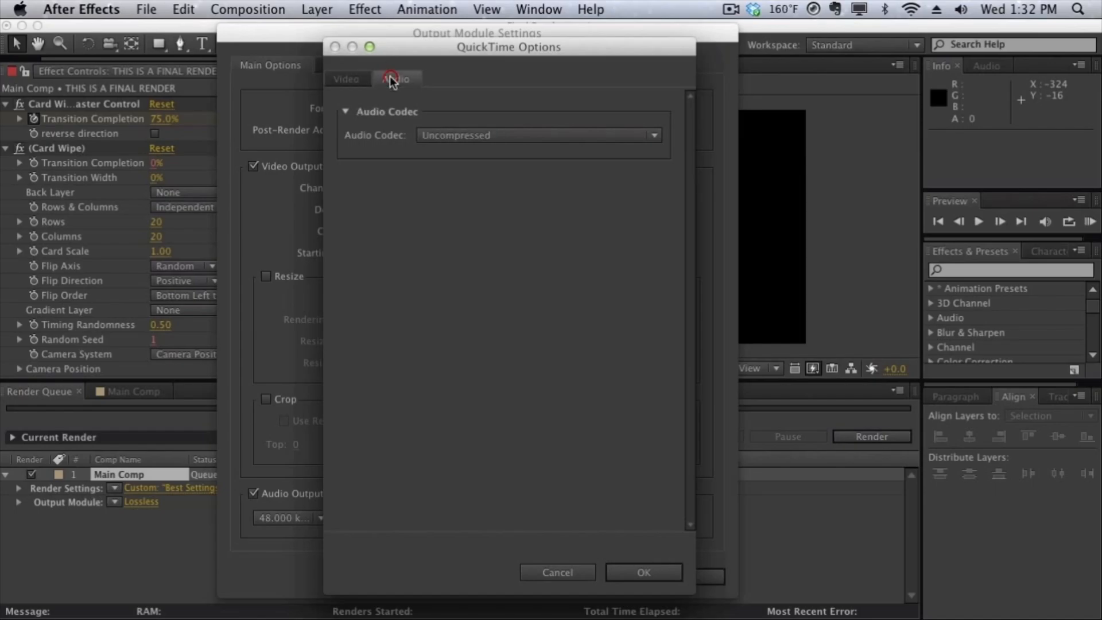
left_click(542, 136)
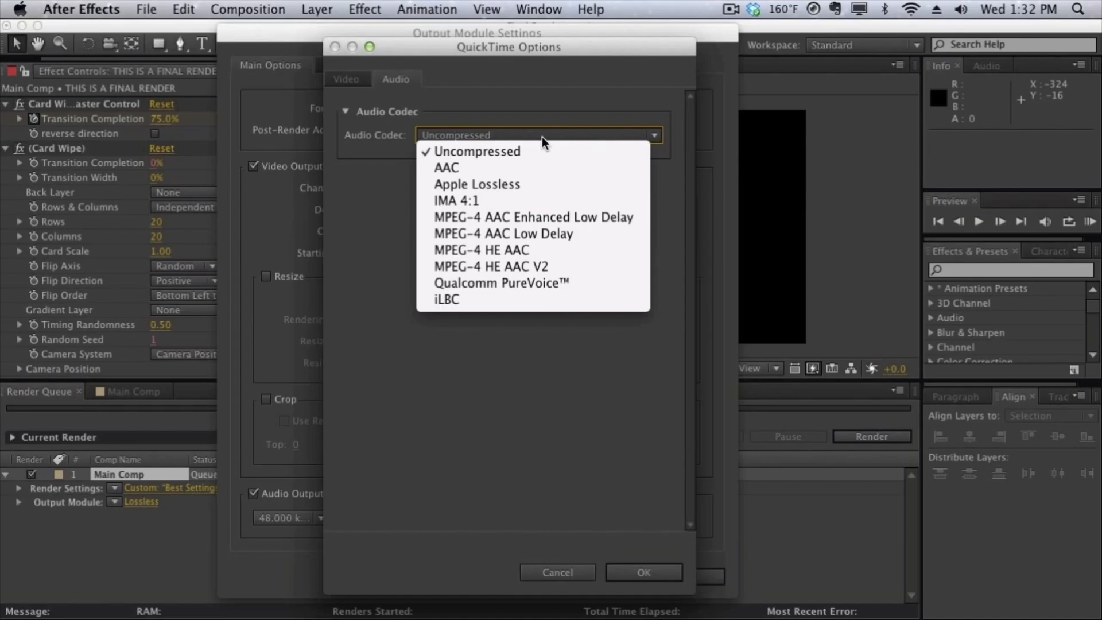
left_click(543, 163)
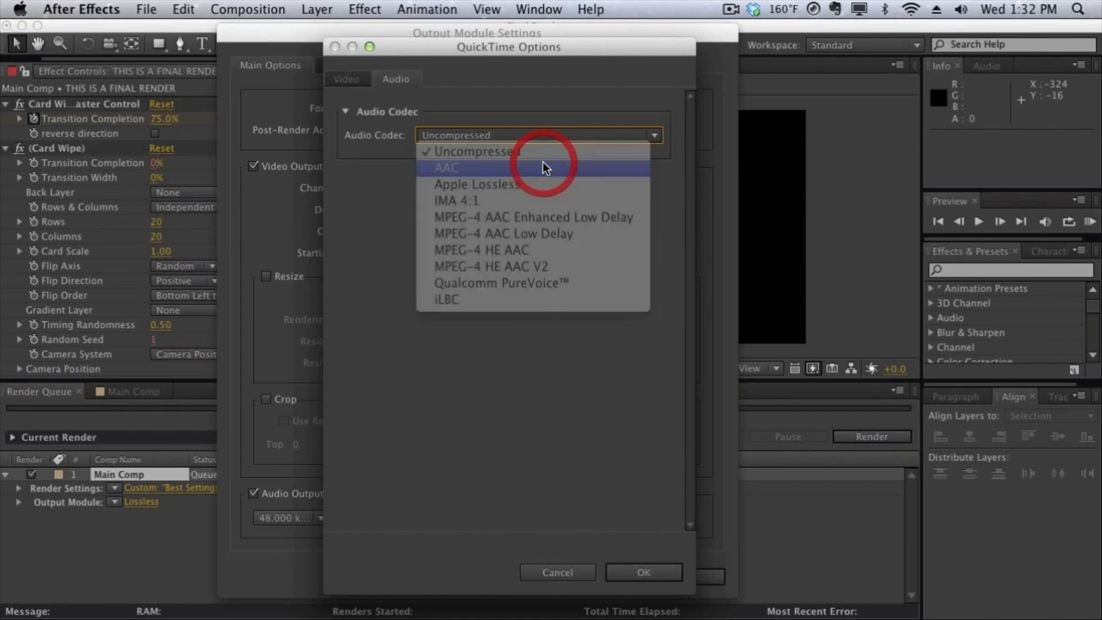
left_click(629, 563)
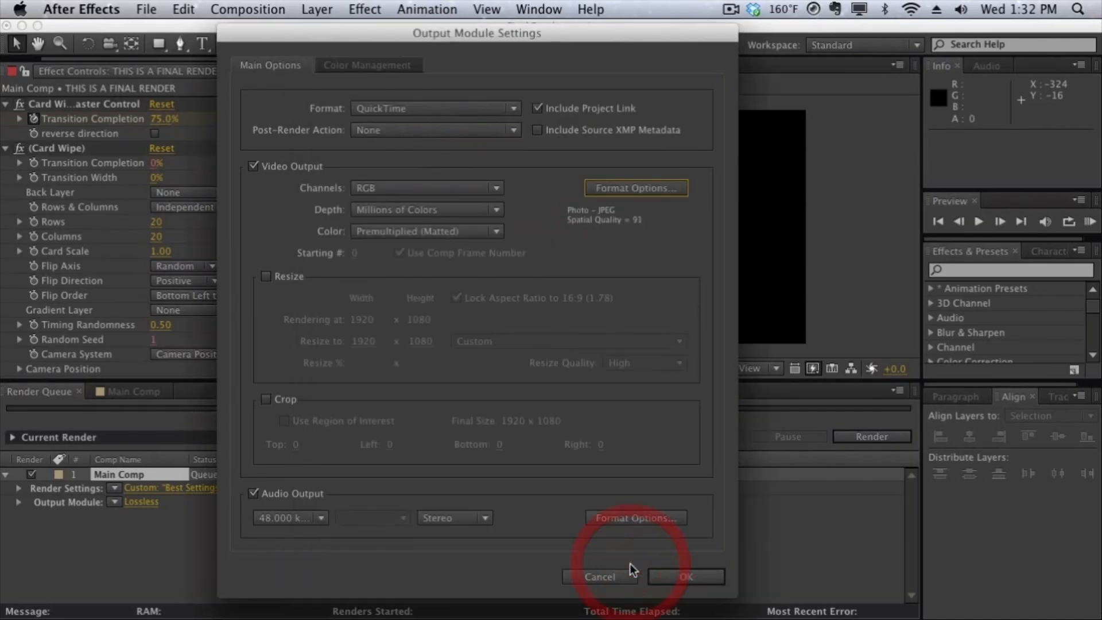
left_click(659, 574)
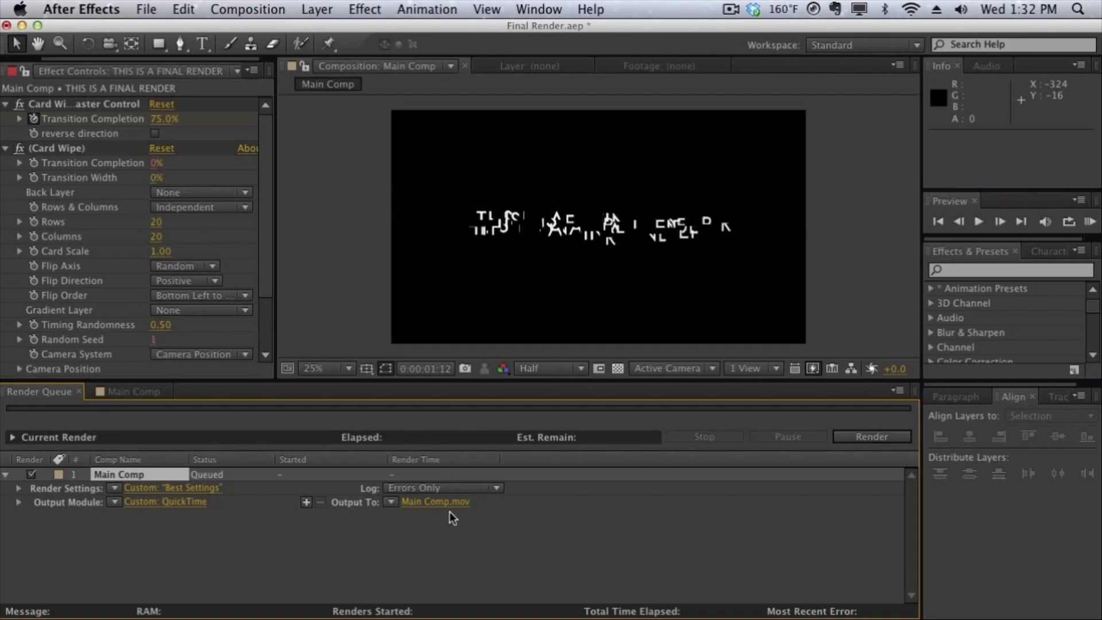
Step: Start rendering the queued Main Comp, and try pausing and continuing the render while it runs
left_click(887, 432)
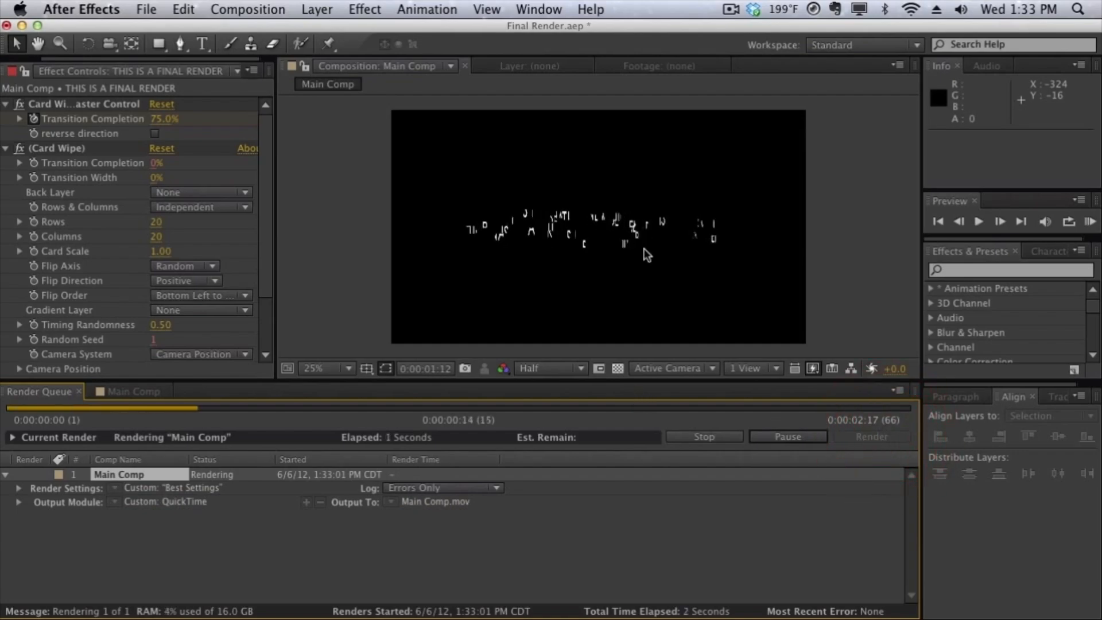
left_click(791, 436)
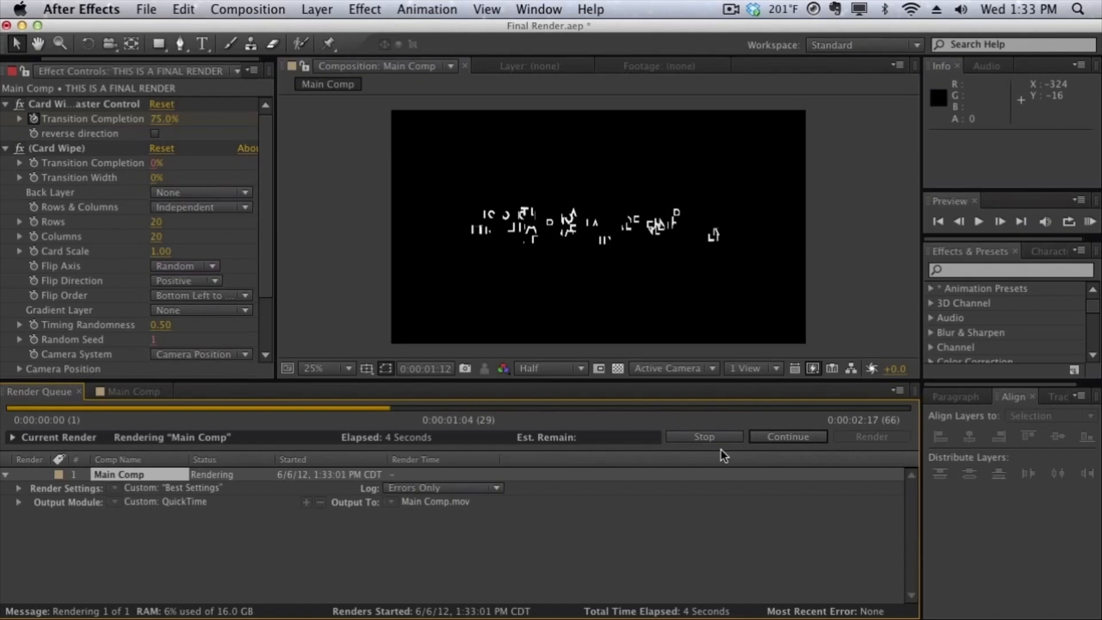
left_click(794, 435)
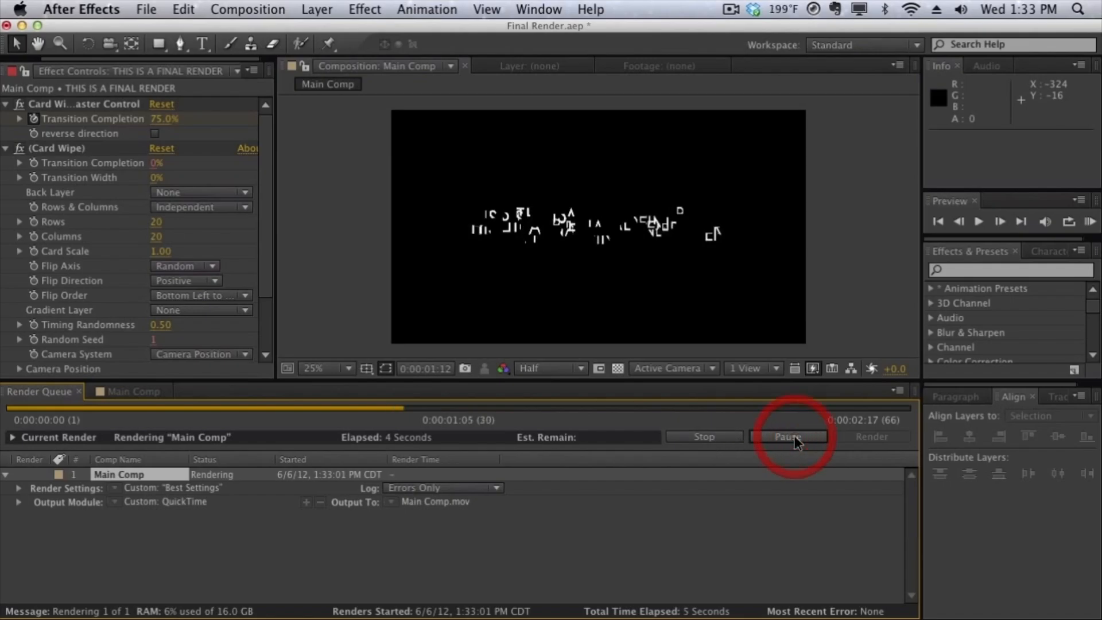
left_click(796, 440)
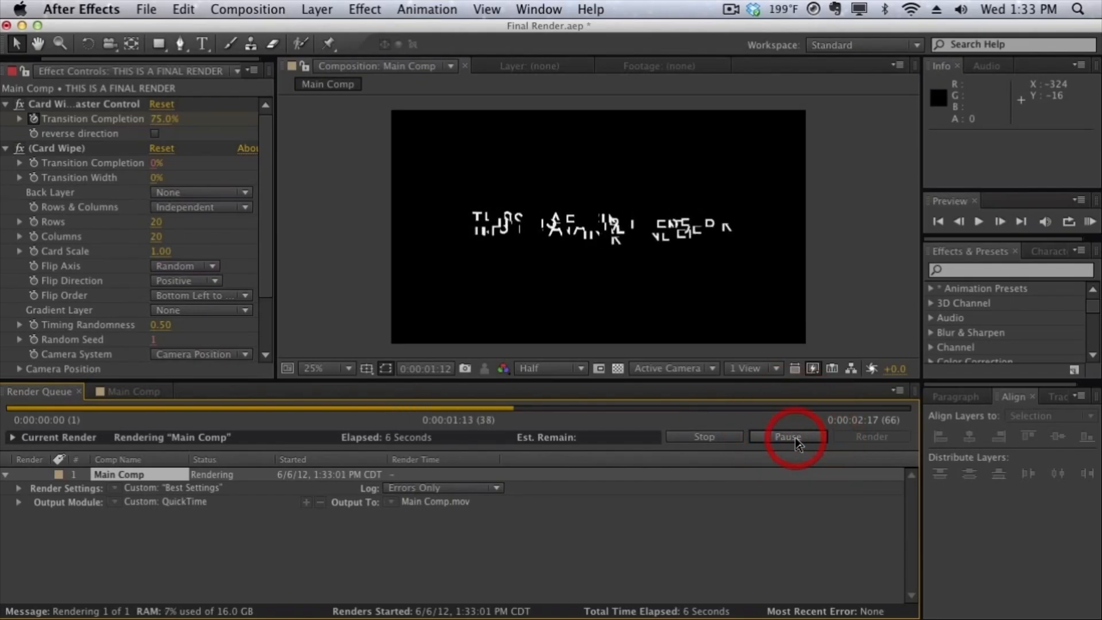